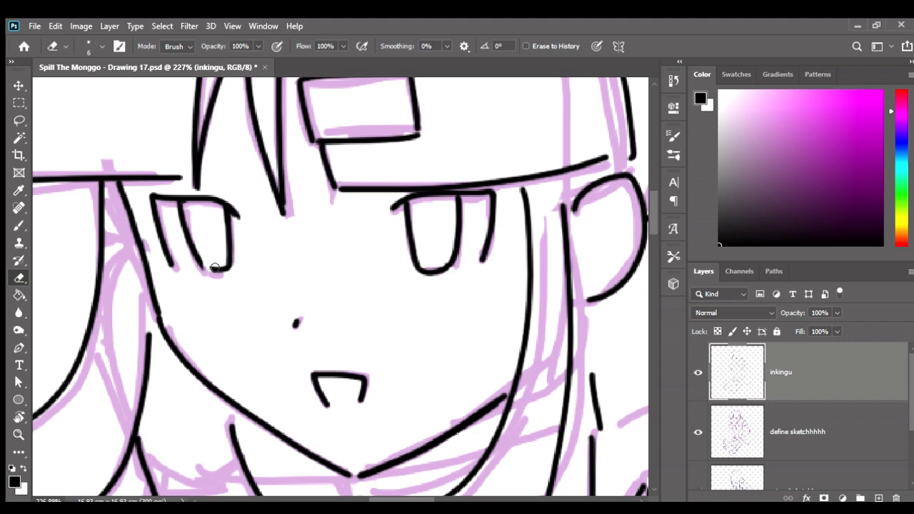
# Erase the left eye's black bottom with a larger eraser and re-ink its lower outline.
pyautogui.press(']')
pyautogui.press(']')
pyautogui.press(']')
pyautogui.press(']')
pyautogui.press(']')
pyautogui.moveTo(215, 269); pyautogui.dragTo(253, 271)
pyautogui.scroll(2, 260, 268)
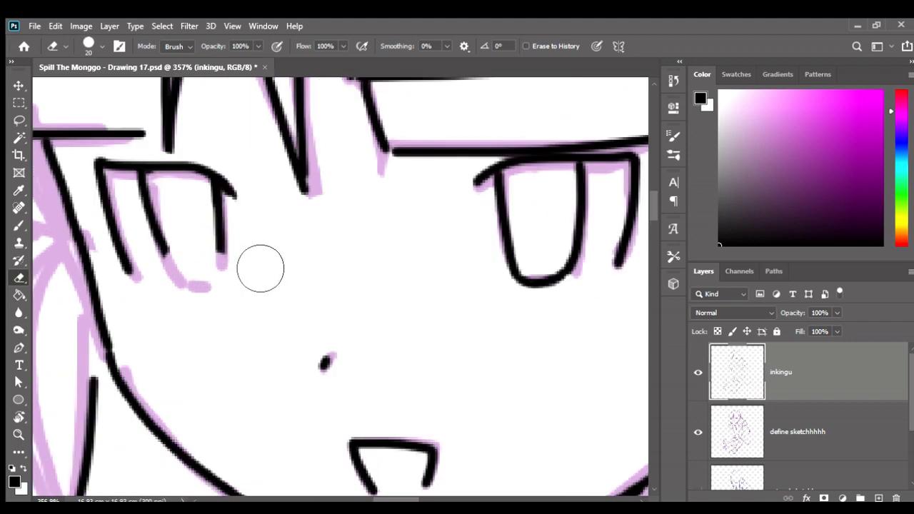
pyautogui.press('b')
pyautogui.moveTo(172, 269)
pyautogui.mouseDown()
pyautogui.moveTo(188, 287)
pyautogui.moveTo(215, 293)
pyautogui.moveTo(224, 207)
pyautogui.mouseUp()
pyautogui.scroll(-2, 224, 204)
pyautogui.scroll(-2, 229, 200)
pyautogui.scroll(-2, 215, 192)
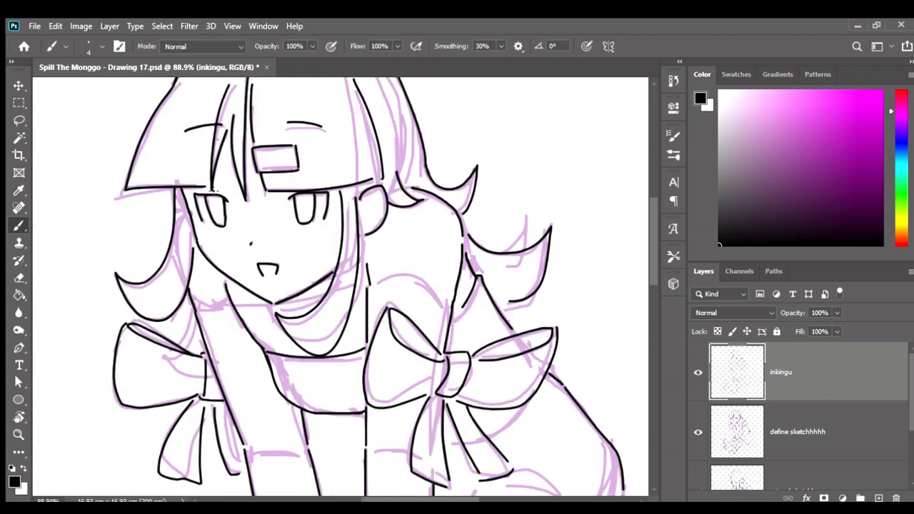
pyautogui.scroll(3, 213, 190)
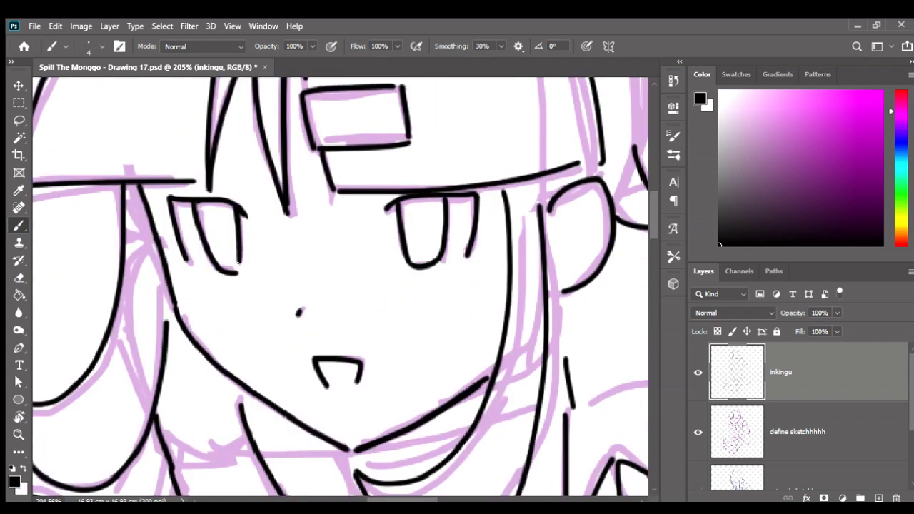
pyautogui.scroll(-4, 266, 262)
pyautogui.scroll(-4, 285, 300)
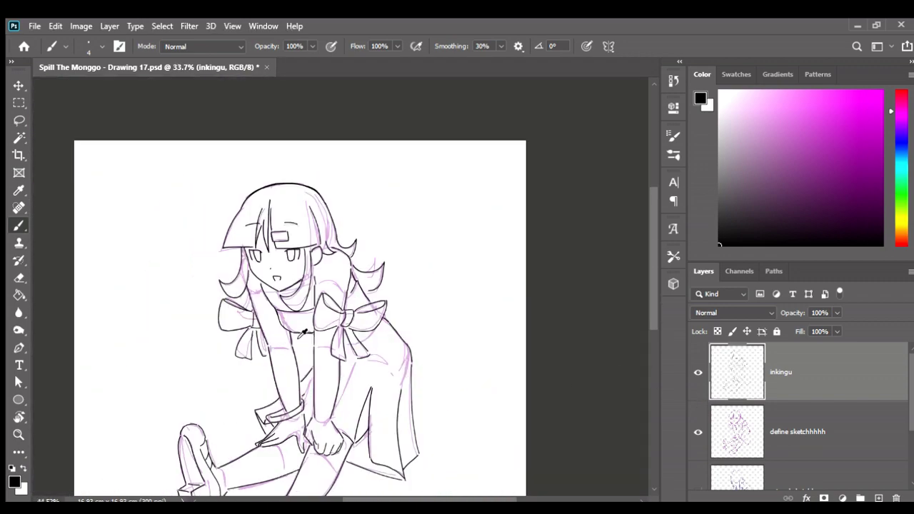
pyautogui.scroll(2, 304, 332)
pyautogui.scroll(1, 303, 332)
# Hide the purple sketch layer and zoom in on the face.
pyautogui.click(701, 427)
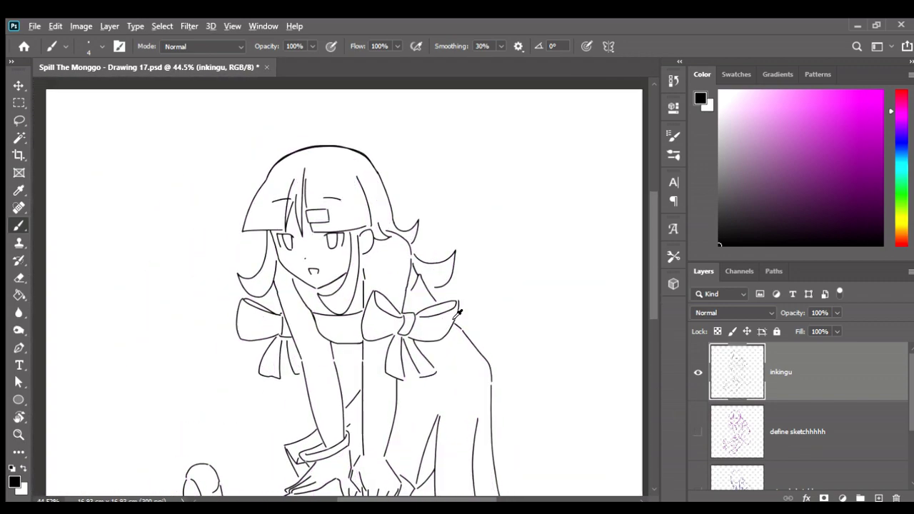
pyautogui.scroll(3, 435, 289)
pyautogui.scroll(1, 436, 290)
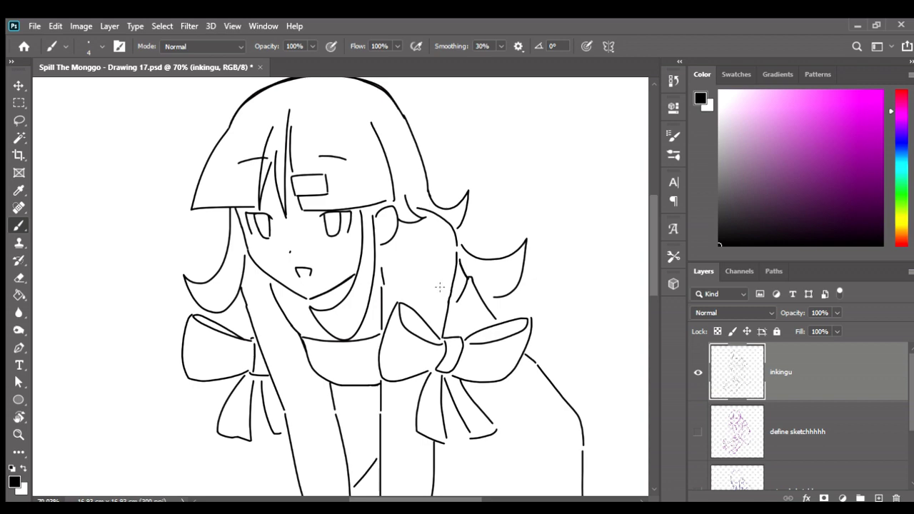
pyautogui.scroll(1, 440, 287)
pyautogui.scroll(1, 441, 286)
pyautogui.scroll(2, 440, 287)
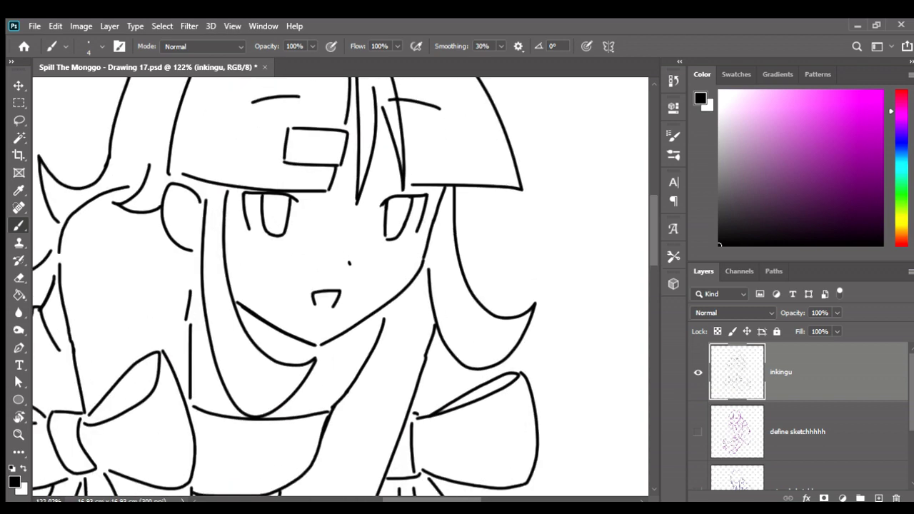
pyautogui.scroll(2, 307, 226)
pyautogui.scroll(2, 307, 227)
pyautogui.scroll(2, 289, 218)
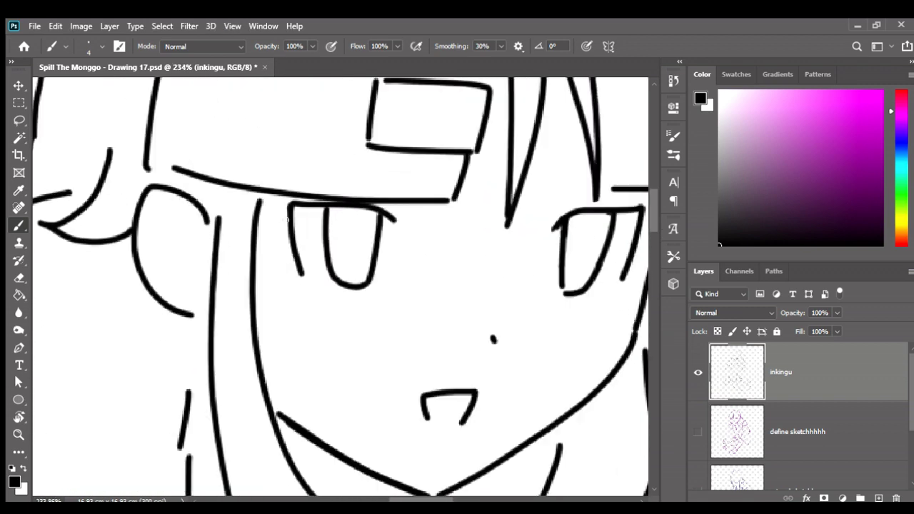
pyautogui.moveTo(415, 255); pyautogui.dragTo(380, 251)
# Flip the canvas horizontally to check the drawing.
pyautogui.press('e')
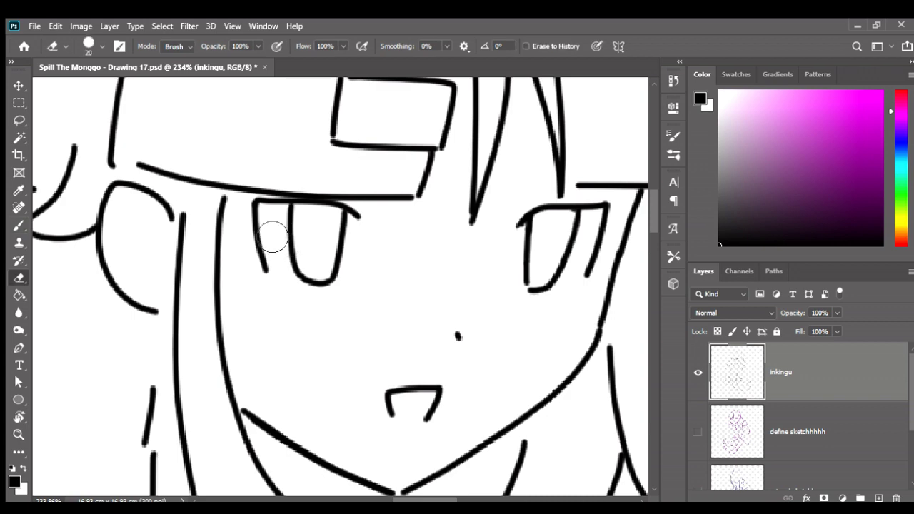
pyautogui.scroll(-8, 337, 276)
pyautogui.scroll(-4, 429, 264)
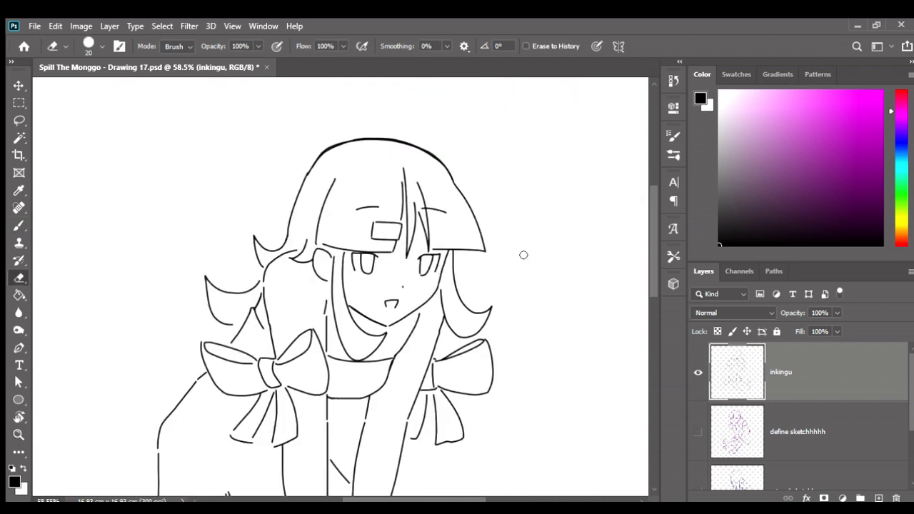
pyautogui.hotkey('ctrl', 'h')
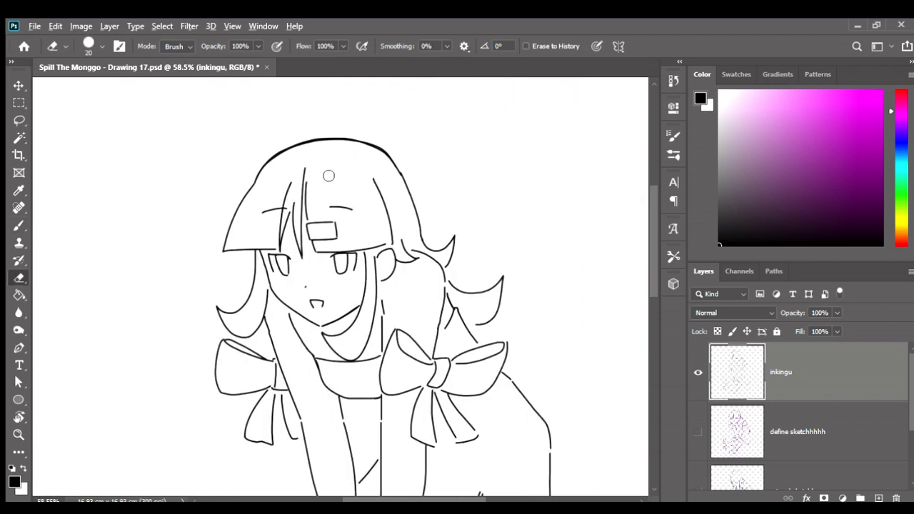
pyautogui.scroll(6, 332, 208)
# Ink a cheek line down the face's right side, undoing misplaced strokes.
pyautogui.press('b')
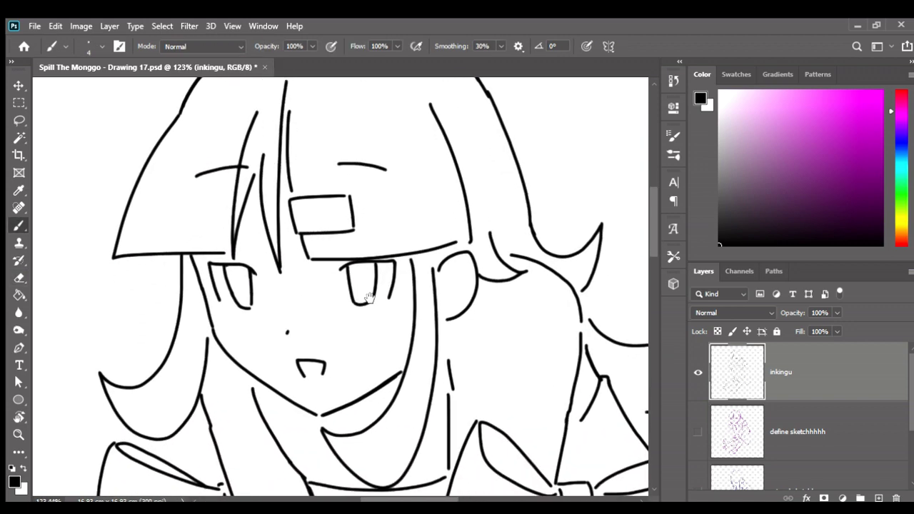
pyautogui.moveTo(395, 315); pyautogui.dragTo(395, 278)
pyautogui.scroll(2, 395, 278)
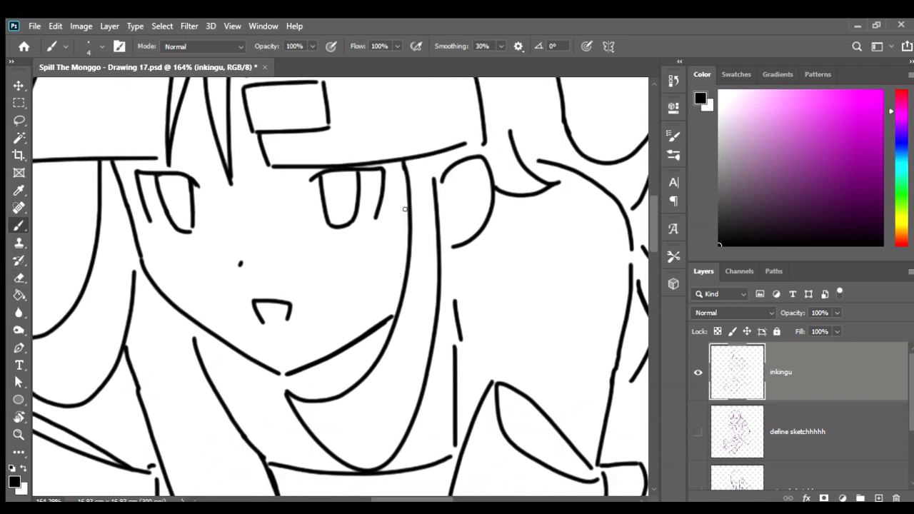
pyautogui.moveTo(405, 209); pyautogui.dragTo(378, 354)
pyautogui.hotkey('ctrl', 'z')
pyautogui.moveTo(405, 161)
pyautogui.mouseDown()
pyautogui.moveTo(406, 270)
pyautogui.moveTo(355, 378)
pyautogui.moveTo(402, 184)
pyautogui.mouseUp()
pyautogui.hotkey('ctrl', 'z')
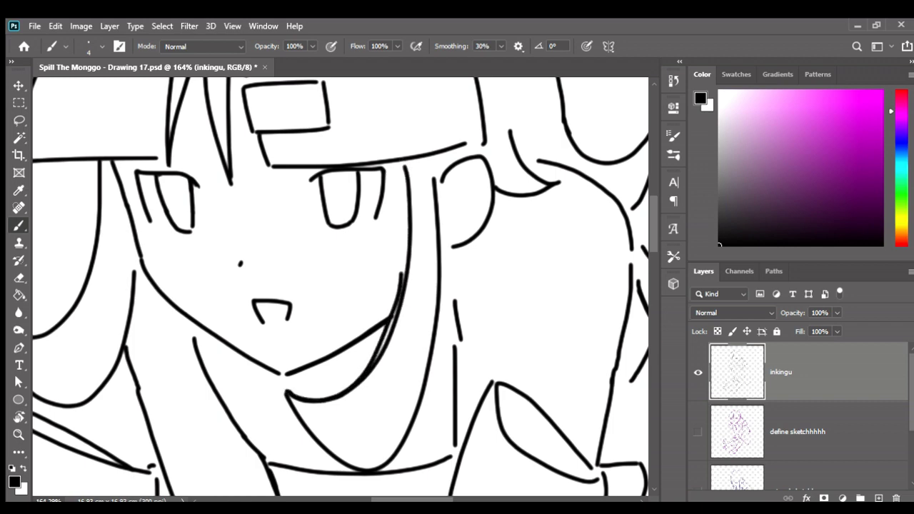
# Undo the newest cheek stroke and pan down over the bows, chest and dress.
pyautogui.hotkey('ctrl', 'z')
pyautogui.moveTo(419, 302); pyautogui.dragTo(389, 130)
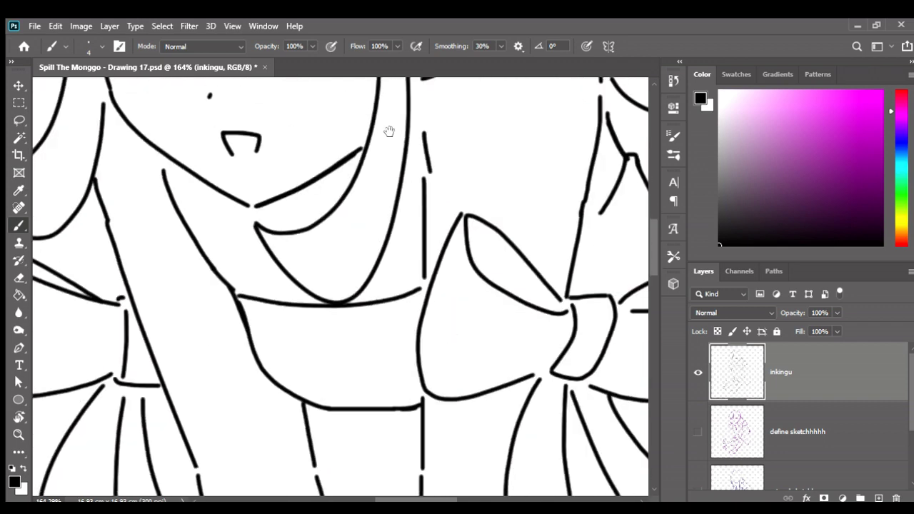
pyautogui.moveTo(400, 272); pyautogui.dragTo(400, 148)
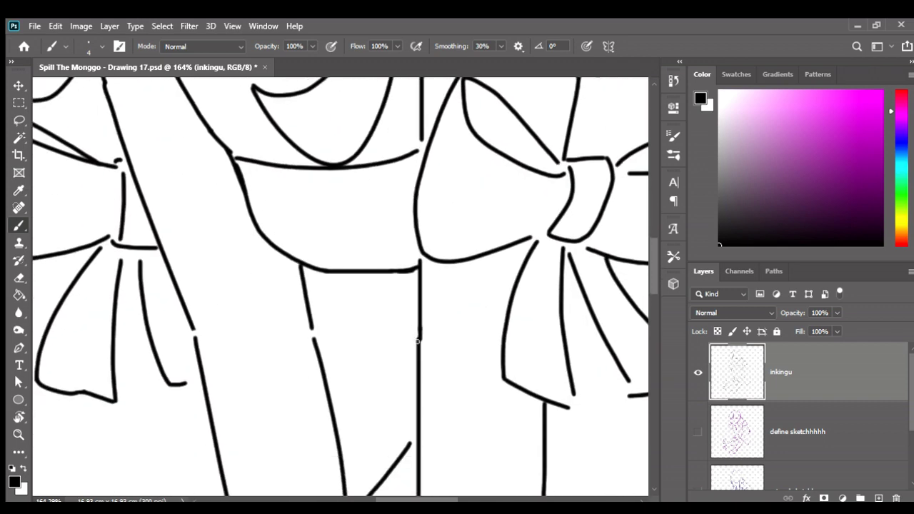
pyautogui.moveTo(391, 291); pyautogui.dragTo(403, 210)
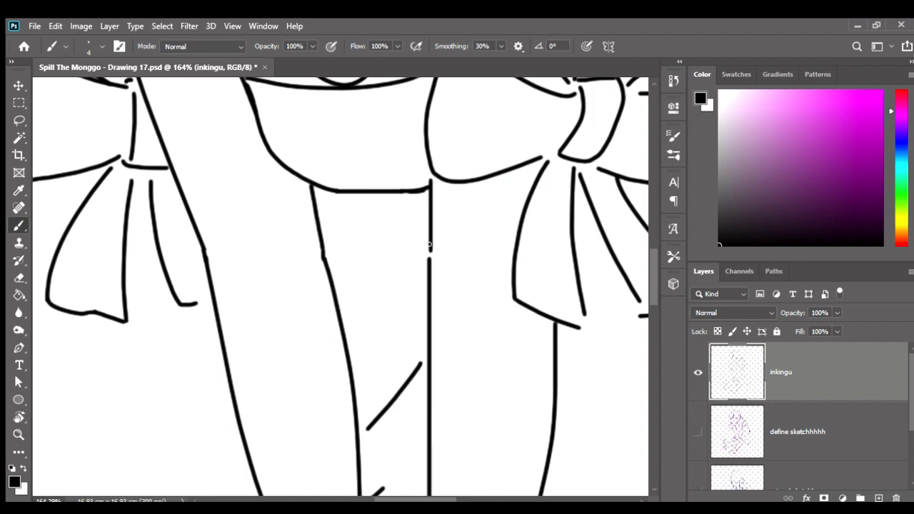
# Pan back up and zoom in on the girl's face.
pyautogui.scroll(-5, 429, 258)
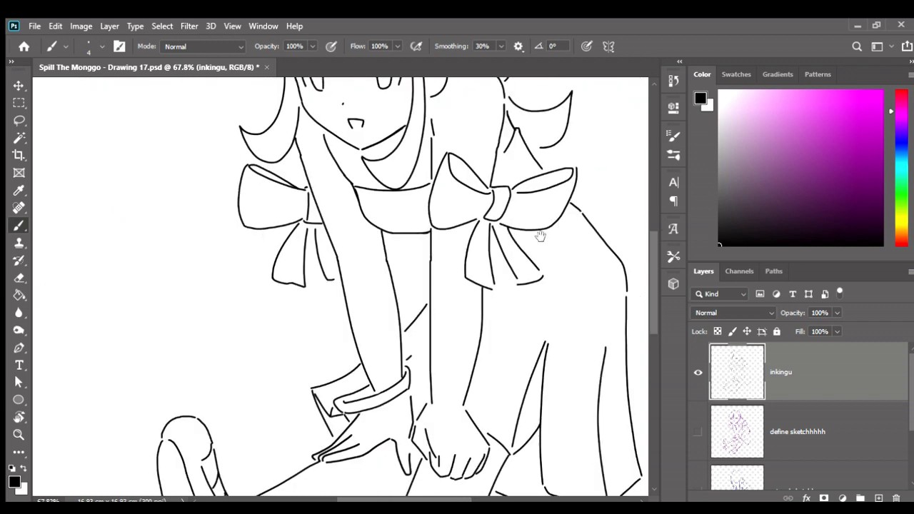
pyautogui.moveTo(541, 236); pyautogui.dragTo(561, 353)
pyautogui.scroll(3, 402, 153)
pyautogui.moveTo(433, 223); pyautogui.dragTo(445, 285)
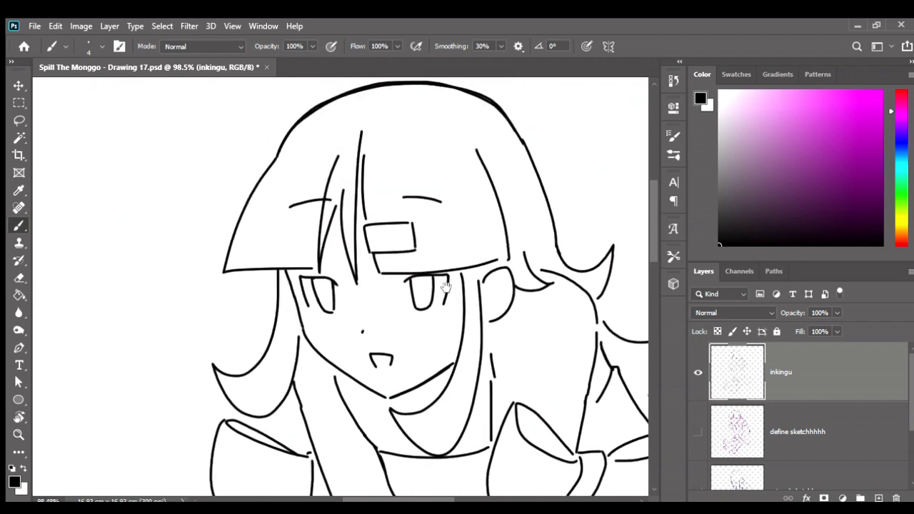
pyautogui.scroll(2, 435, 308)
pyautogui.scroll(1, 435, 308)
pyautogui.scroll(1, 435, 308)
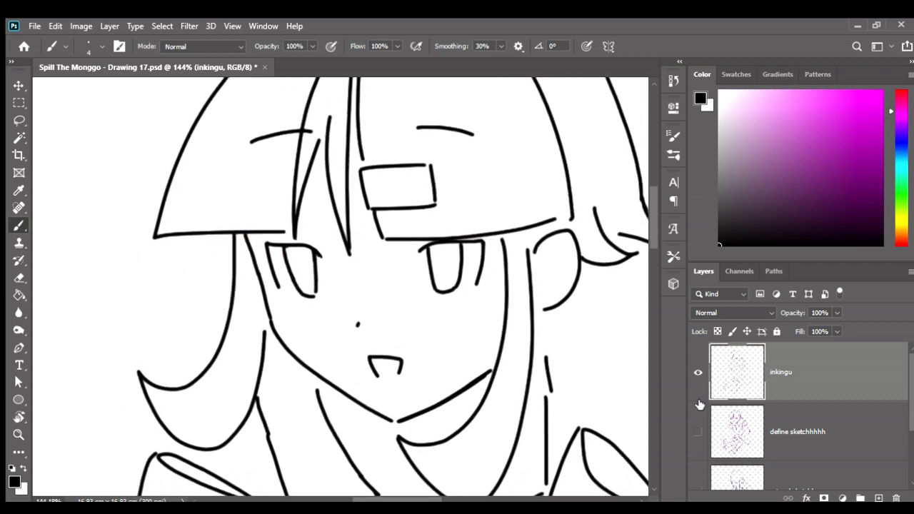
# Show the sketch, erase the inked mouth and redraw it as a small open mouth.
pyautogui.click(698, 431)
pyautogui.scroll(2, 379, 350)
pyautogui.press('e')
pyautogui.moveTo(365, 342)
pyautogui.mouseDown()
pyautogui.moveTo(378, 369)
pyautogui.moveTo(411, 348)
pyautogui.moveTo(408, 374)
pyautogui.mouseUp()
pyautogui.scroll(2, 490, 359)
pyautogui.press('b')
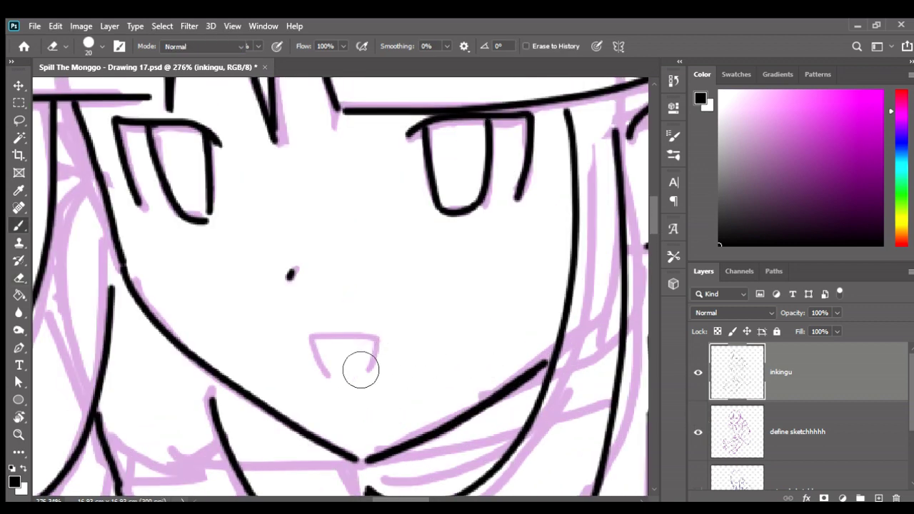
pyautogui.moveTo(331, 374)
pyautogui.mouseDown()
pyautogui.moveTo(315, 334)
pyautogui.moveTo(376, 340)
pyautogui.moveTo(362, 371)
pyautogui.mouseUp()
# Hide the sketch layer and pan around the figure to review it.
pyautogui.scroll(-2, 540, 343)
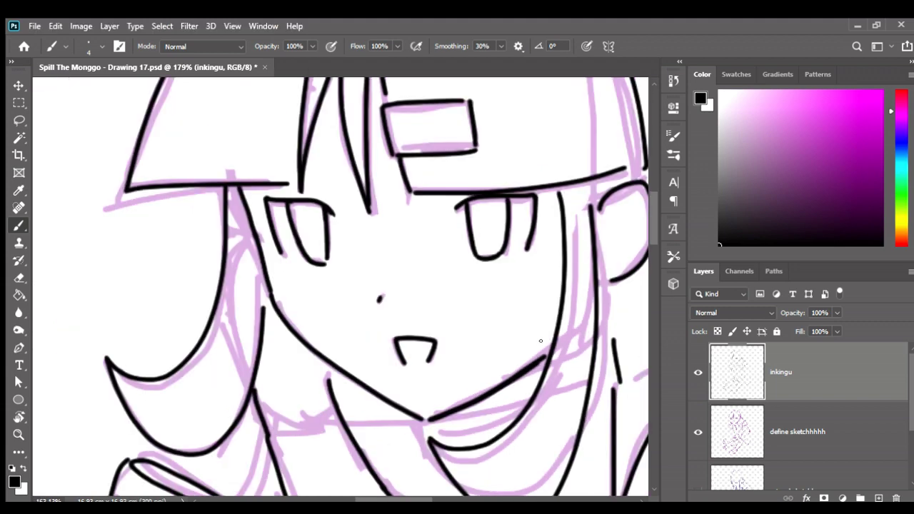
pyautogui.scroll(-3, 541, 343)
pyautogui.moveTo(570, 344); pyautogui.dragTo(530, 329)
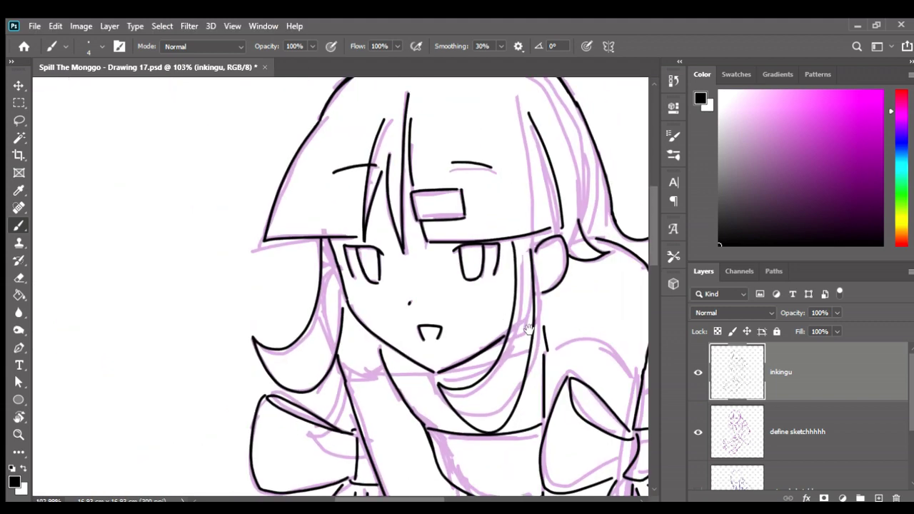
pyautogui.click(693, 429)
pyautogui.moveTo(565, 373); pyautogui.dragTo(545, 357)
pyautogui.scroll(-1, 518, 329)
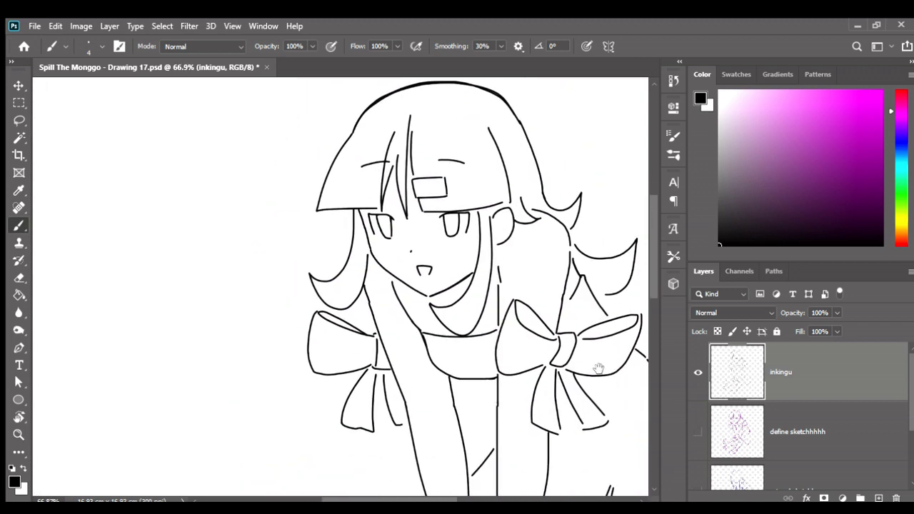
pyautogui.moveTo(599, 368); pyautogui.dragTo(500, 323)
pyautogui.scroll(-2, 493, 325)
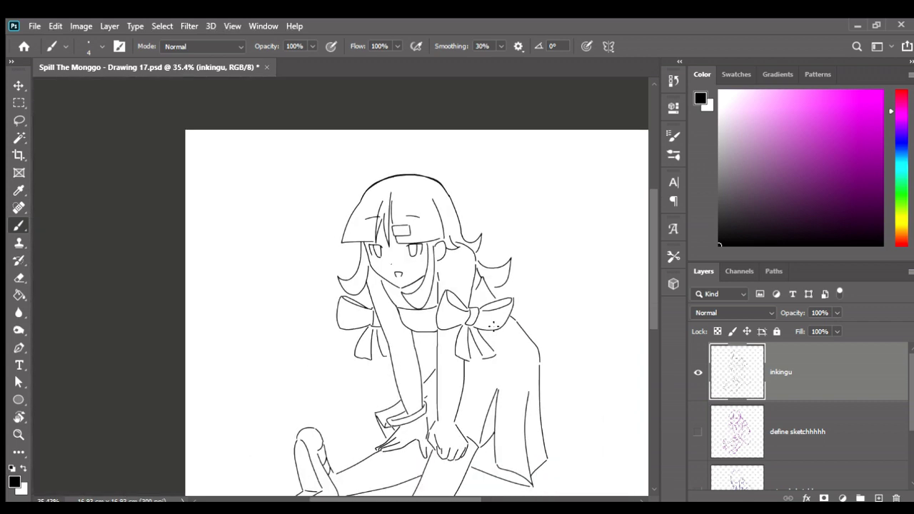
pyautogui.scroll(1, 493, 326)
# Show the purple sketch layer and zoom in on the left eye.
pyautogui.click(698, 427)
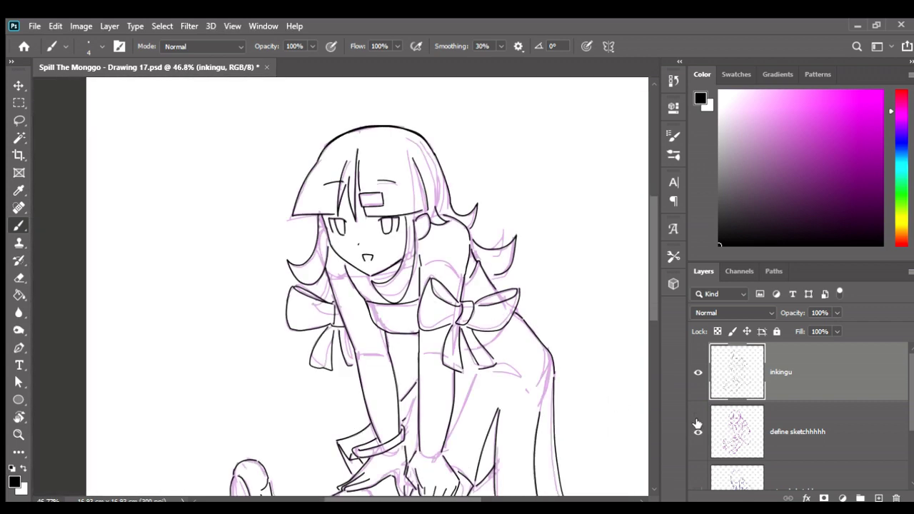
pyautogui.scroll(2, 377, 254)
pyautogui.scroll(1, 378, 254)
pyautogui.moveTo(377, 254); pyautogui.dragTo(352, 222)
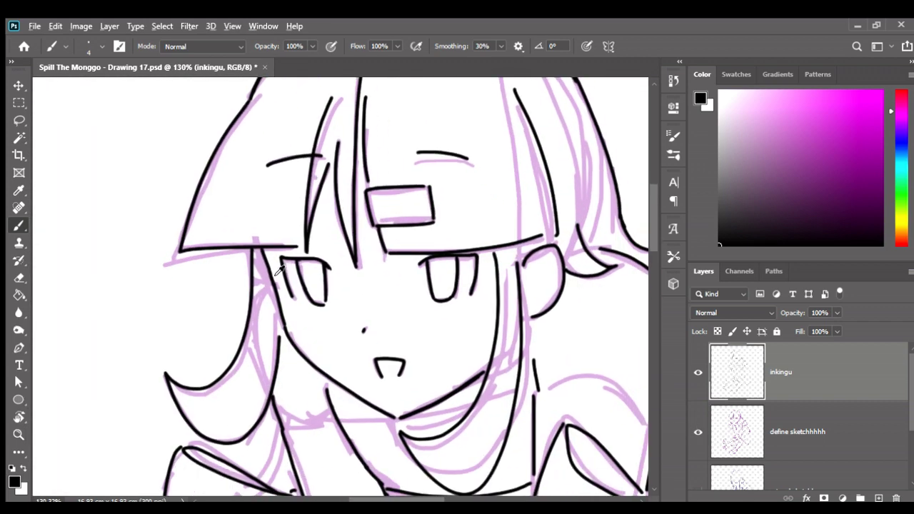
pyautogui.scroll(3, 314, 254)
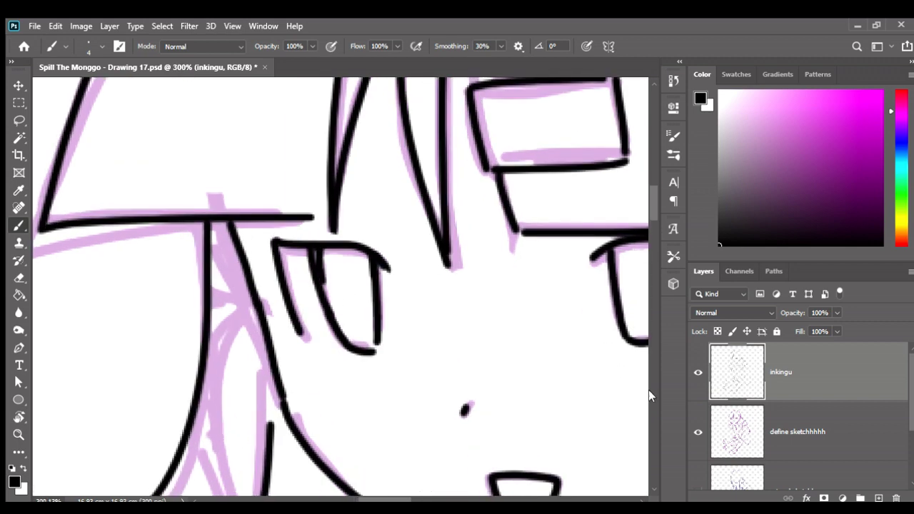
# Compare ink and sketch by toggling layer visibility, ending with only the ink shown.
pyautogui.click(698, 429)
pyautogui.click(698, 372)
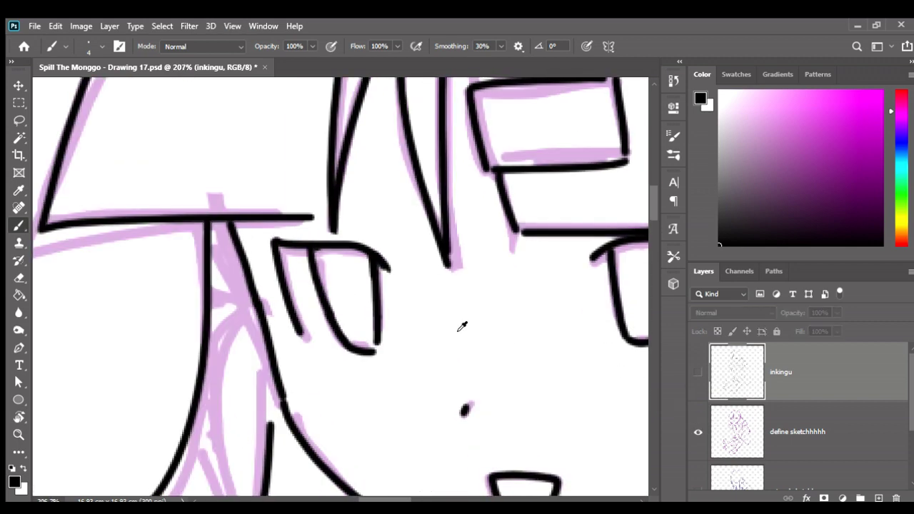
pyautogui.scroll(-2, 462, 322)
pyautogui.click(698, 386)
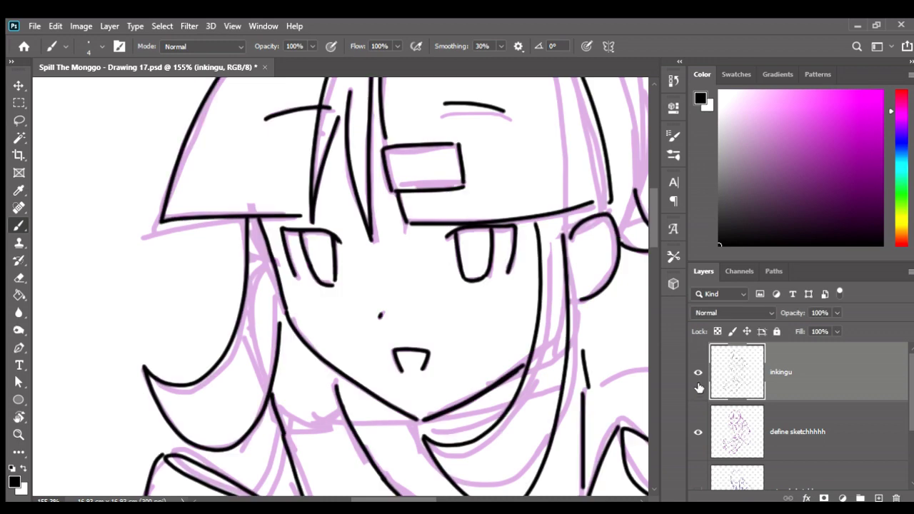
pyautogui.scroll(1, 487, 280)
pyautogui.scroll(-2, 457, 321)
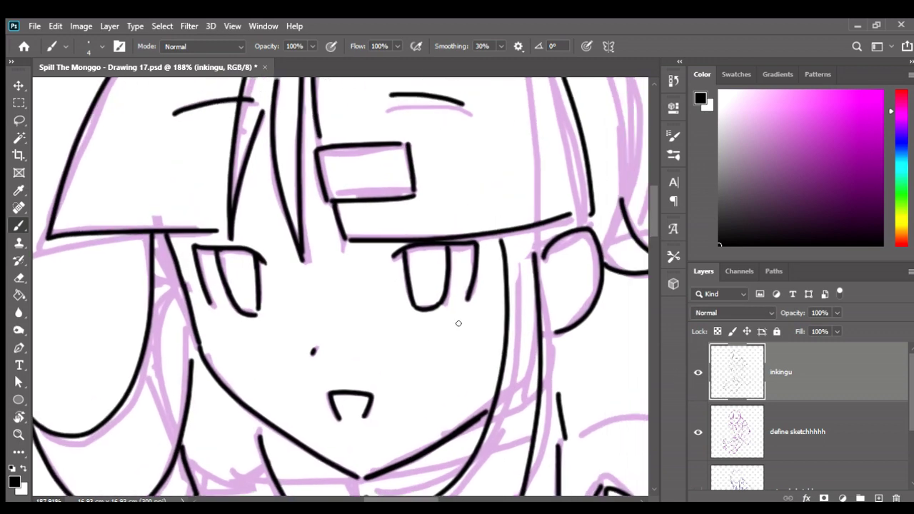
pyautogui.scroll(-1, 457, 321)
# Hide the sketch layer and mirror the canvas view to check proportions.
pyautogui.click(699, 426)
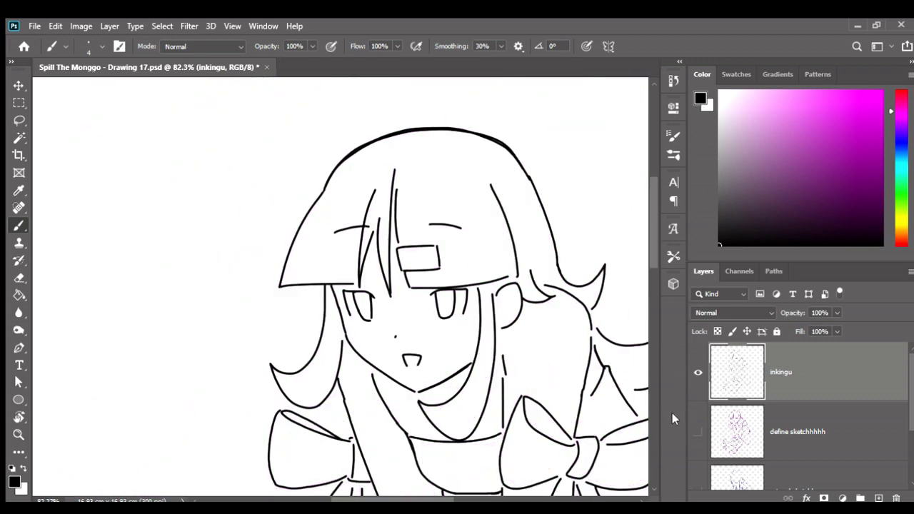
pyautogui.scroll(-2, 443, 326)
pyautogui.press('h')
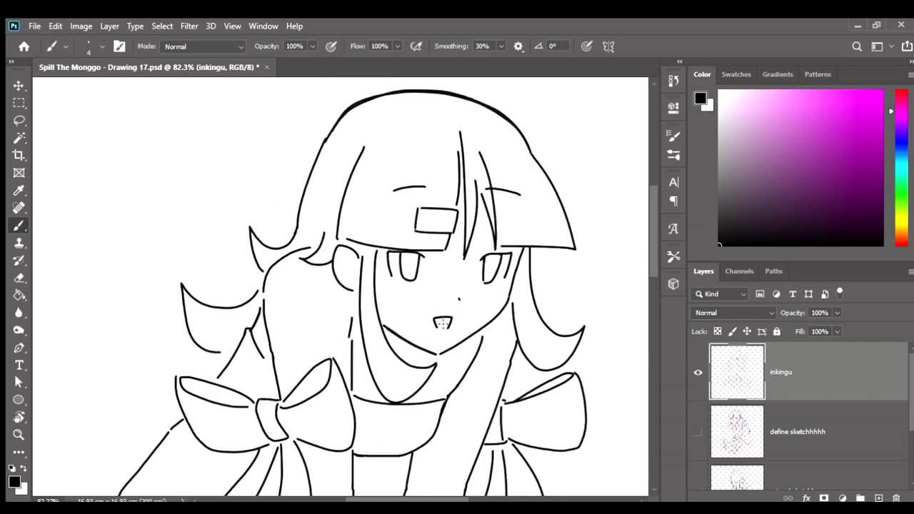
pyautogui.scroll(1, 531, 335)
pyautogui.scroll(2, 510, 321)
pyautogui.scroll(2, 508, 260)
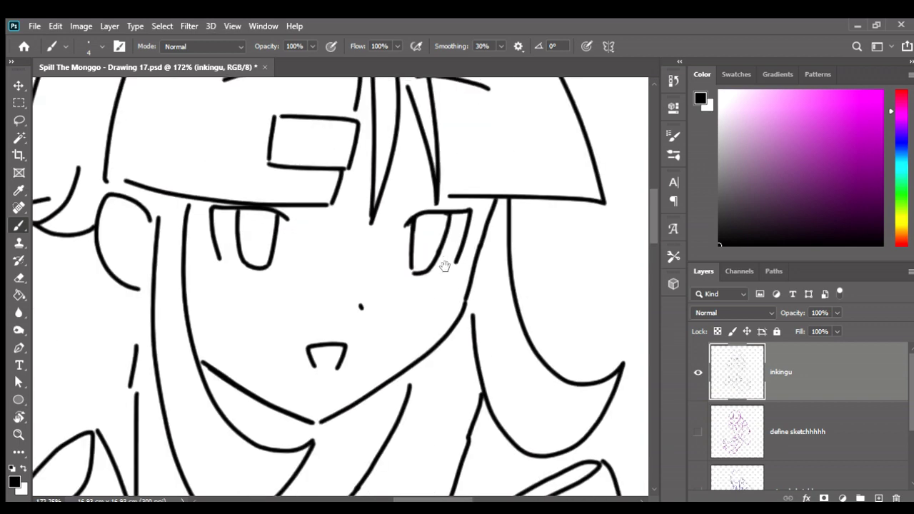
pyautogui.scroll(2, 445, 265)
pyautogui.scroll(2, 449, 282)
# Lasso the lower part of the right eye, reposition it and deselect.
pyautogui.press('l')
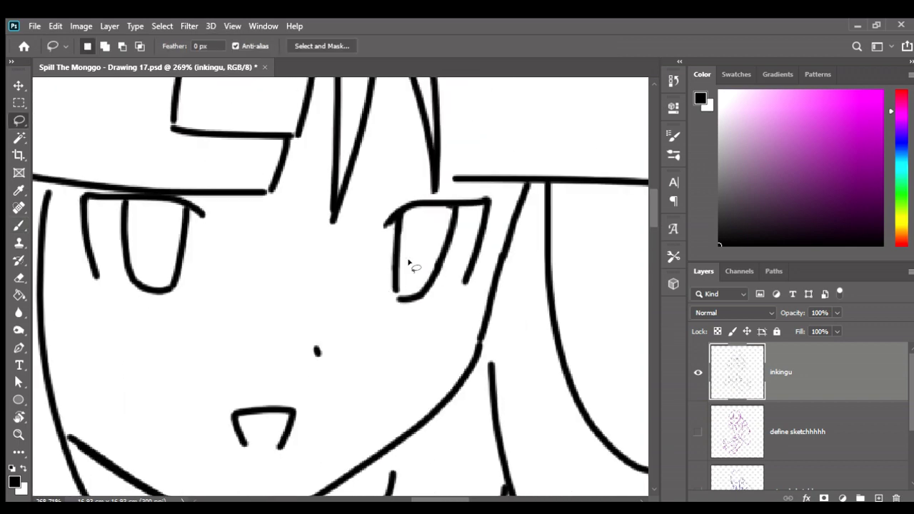
pyautogui.moveTo(412, 265)
pyautogui.mouseDown()
pyautogui.moveTo(398, 302)
pyautogui.moveTo(443, 275)
pyautogui.moveTo(414, 269)
pyautogui.moveTo(411, 289)
pyautogui.mouseUp()
pyautogui.press('v')
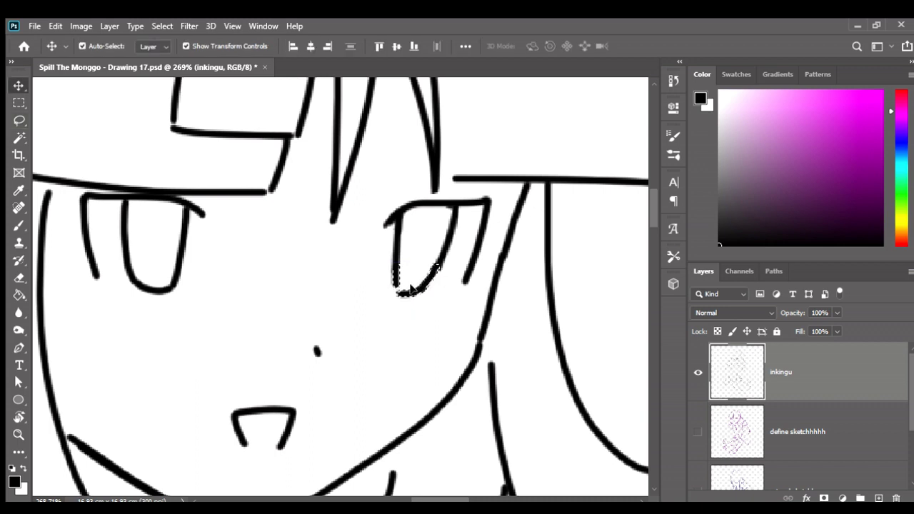
pyautogui.hotkey('ctrl', 'd')
pyautogui.press('b')
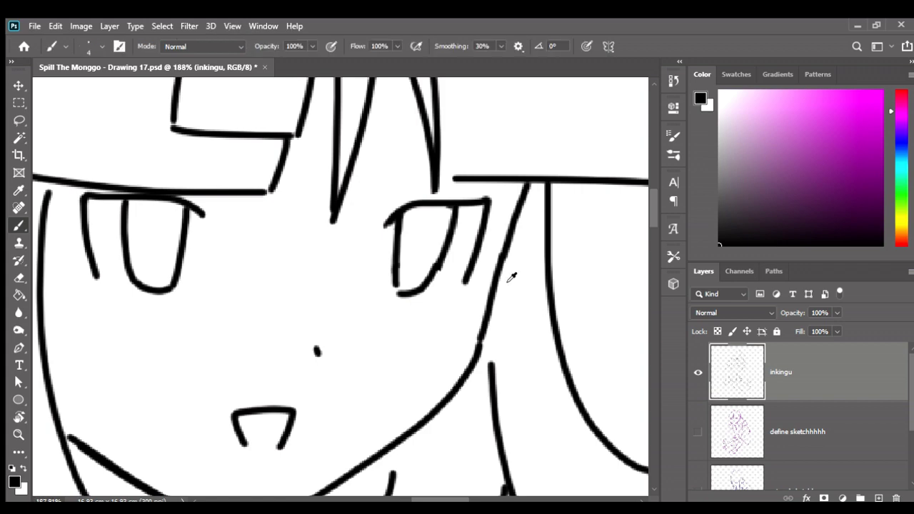
pyautogui.scroll(-3, 509, 278)
pyautogui.scroll(2, 450, 250)
pyautogui.scroll(-3, 479, 191)
pyautogui.scroll(1, 479, 191)
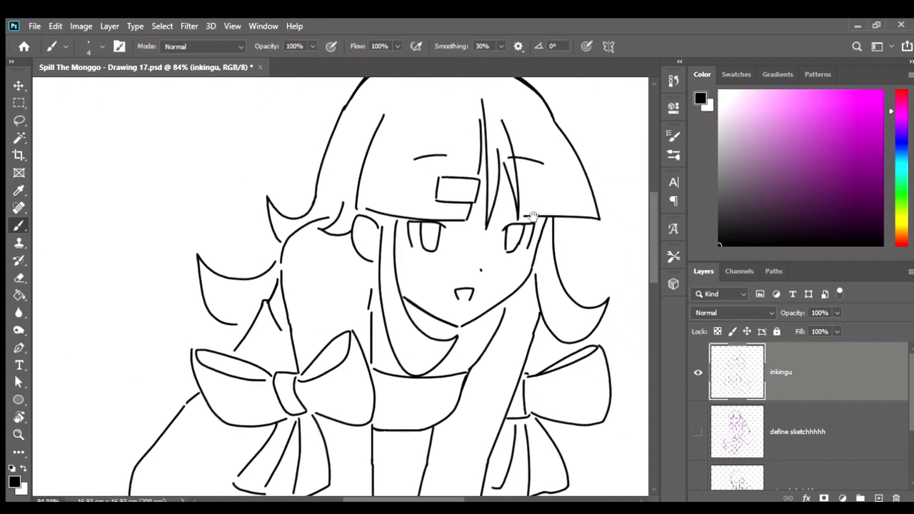
pyautogui.scroll(3, 478, 191)
pyautogui.scroll(2, 479, 190)
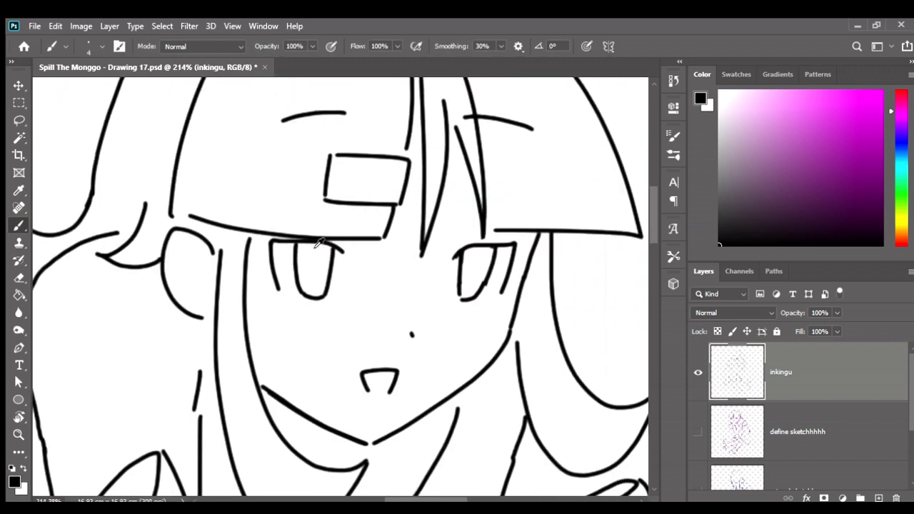
# With a smaller eraser, erase part of the right-eye stroke.
pyautogui.scroll(1, 318, 243)
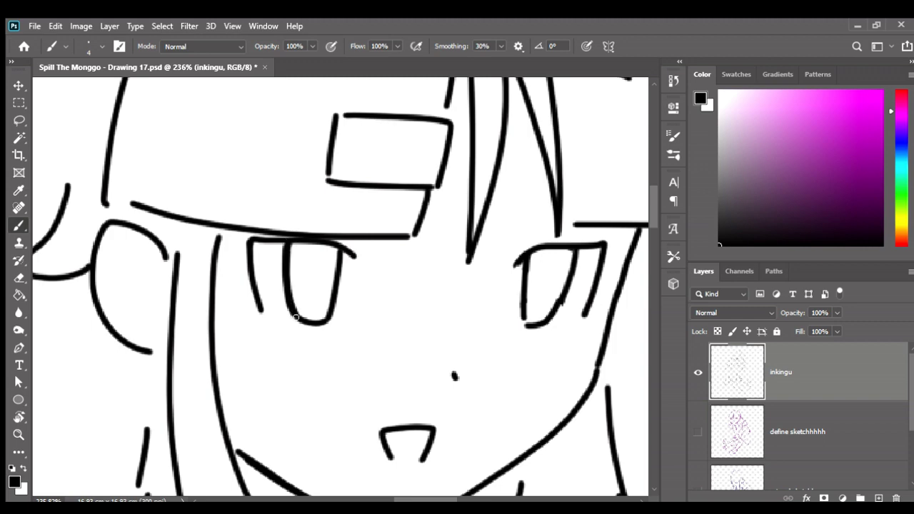
pyautogui.scroll(-2, 433, 286)
pyautogui.scroll(-4, 433, 286)
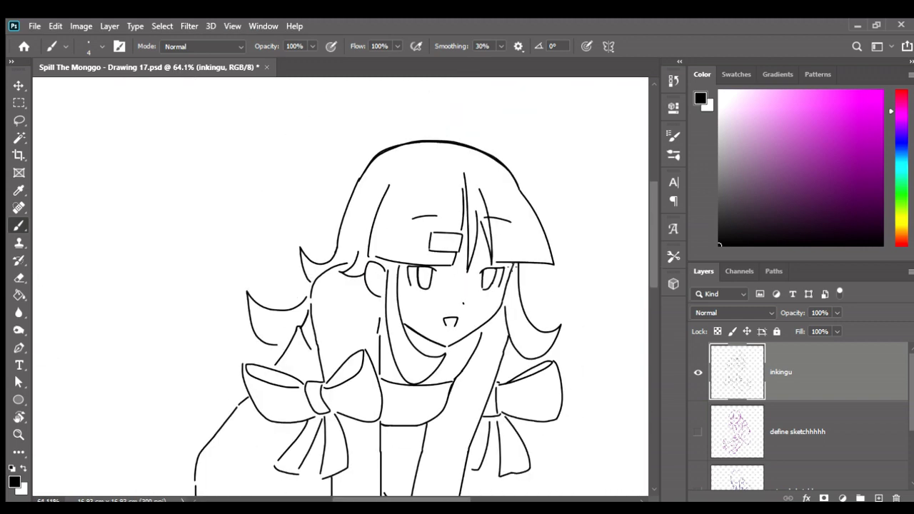
pyautogui.scroll(1, 515, 268)
pyautogui.scroll(1, 379, 261)
pyautogui.scroll(2, 379, 262)
pyautogui.scroll(2, 379, 261)
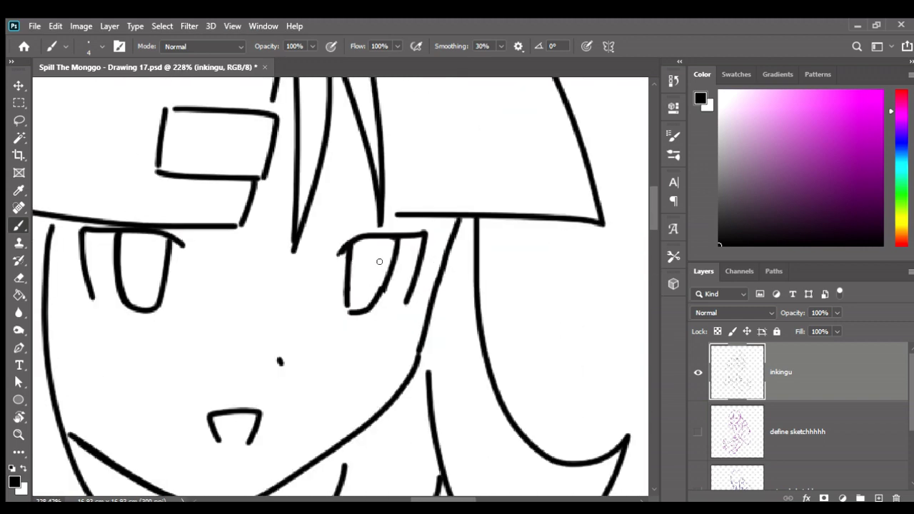
pyautogui.press('e')
pyautogui.press('[')
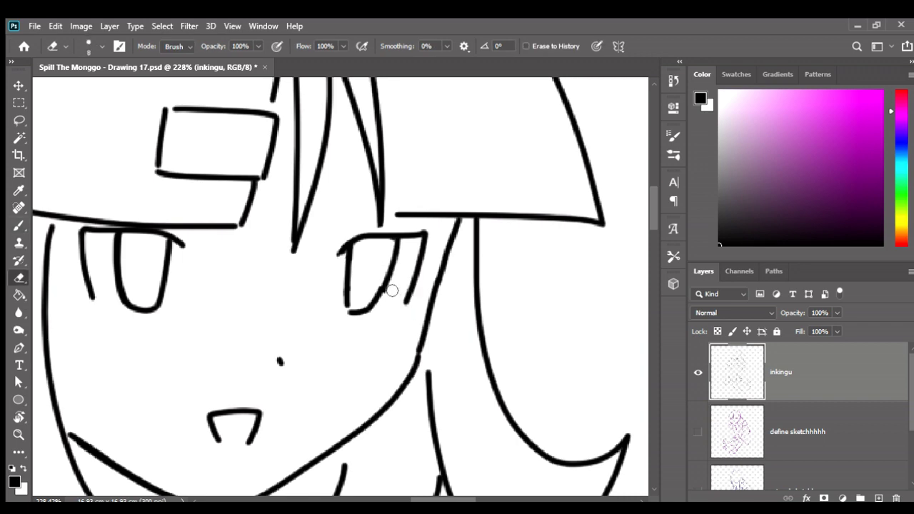
pyautogui.moveTo(391, 291); pyautogui.dragTo(380, 310)
# Erase the remaining stray inner right-eye strokes.
pyautogui.scroll(-2, 404, 276)
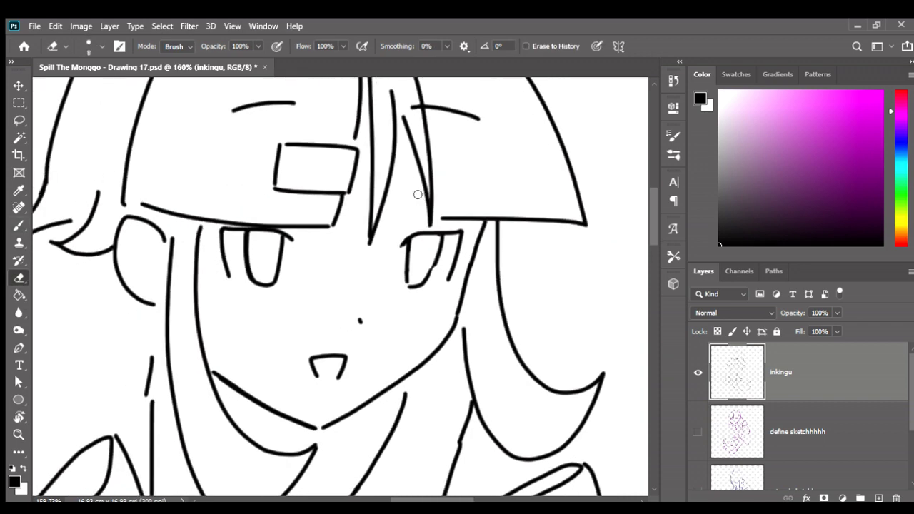
pyautogui.scroll(2, 425, 274)
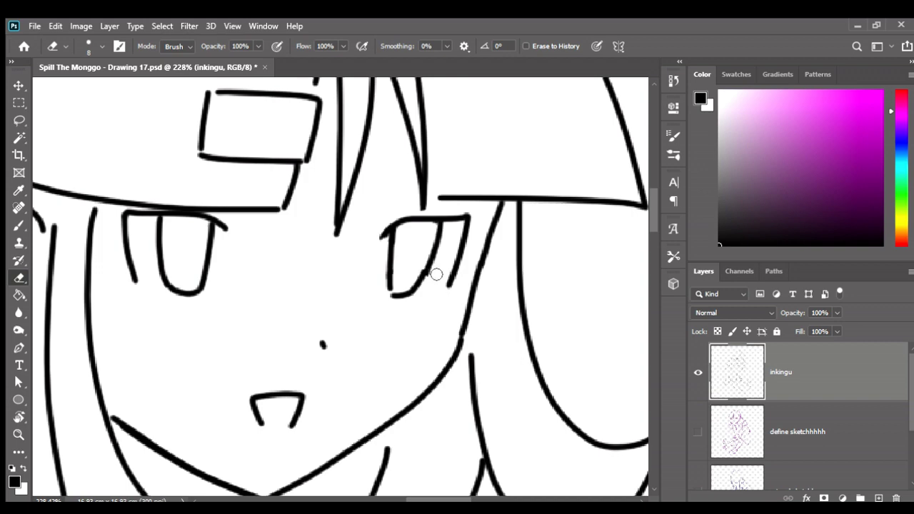
pyautogui.moveTo(437, 274); pyautogui.dragTo(422, 296)
pyautogui.moveTo(259, 250); pyautogui.dragTo(322, 263)
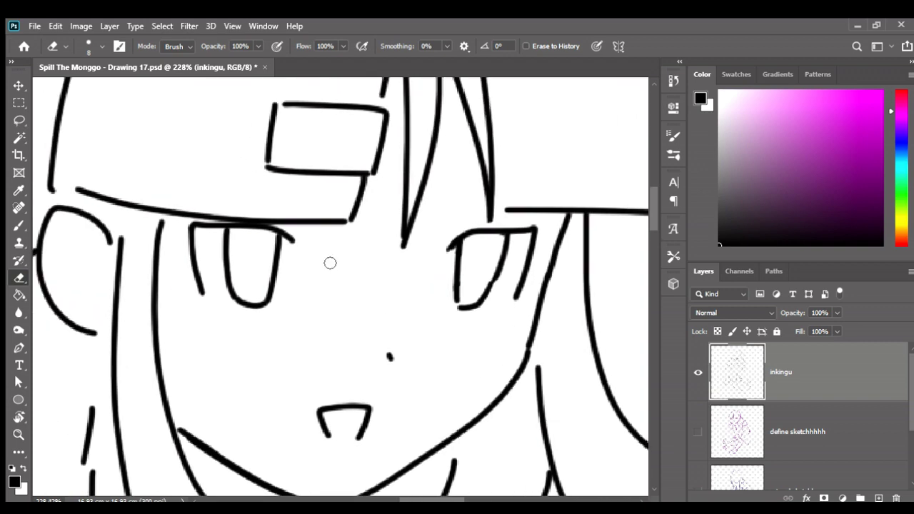
pyautogui.press('b')
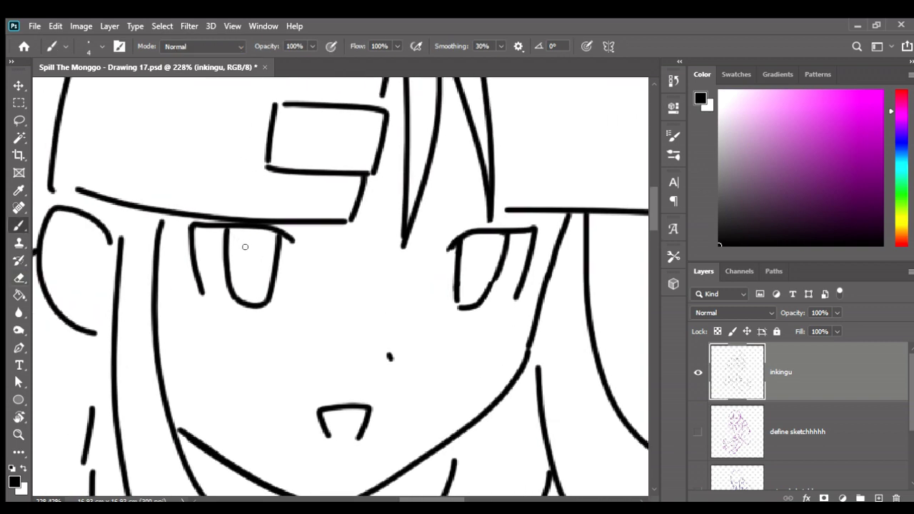
pyautogui.moveTo(224, 246); pyautogui.dragTo(237, 275)
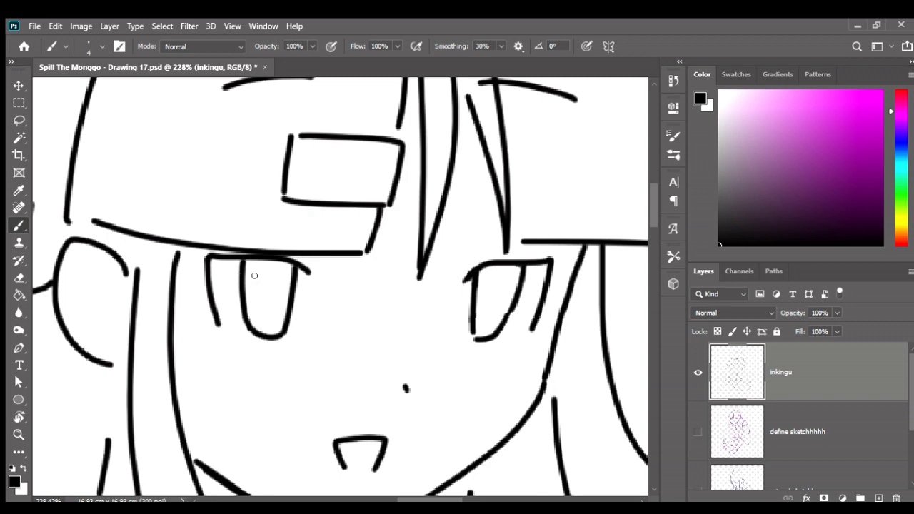
# Lasso the left eye's upper eyelid and rotate it about 2.6° to lie flatter.
pyautogui.press('l')
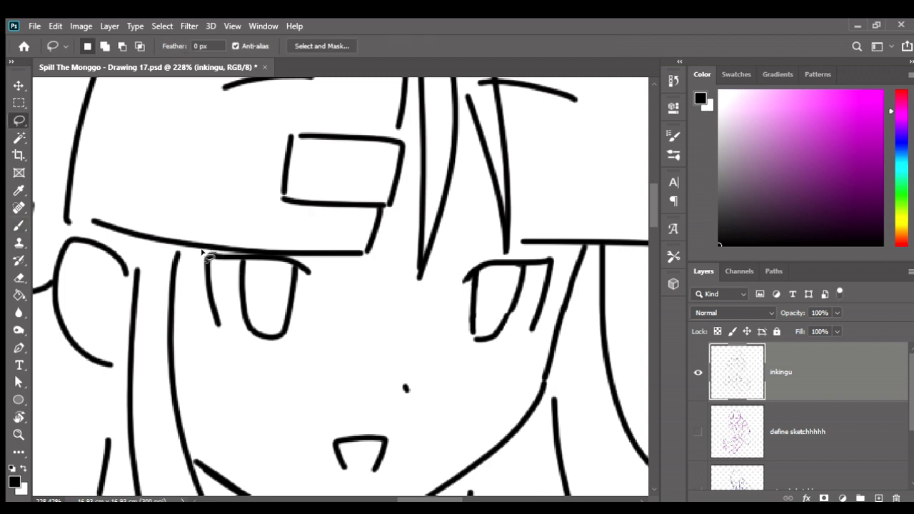
pyautogui.moveTo(206, 257)
pyautogui.mouseDown()
pyautogui.moveTo(303, 274)
pyautogui.moveTo(207, 255)
pyautogui.mouseUp()
pyautogui.press('v')
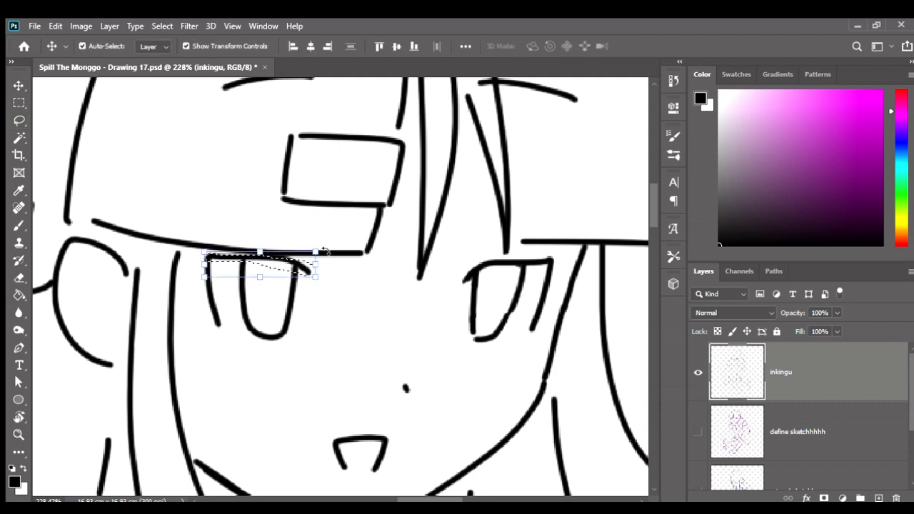
pyautogui.hotkey('ctrl', 't')
pyautogui.moveTo(326, 253); pyautogui.dragTo(333, 250)
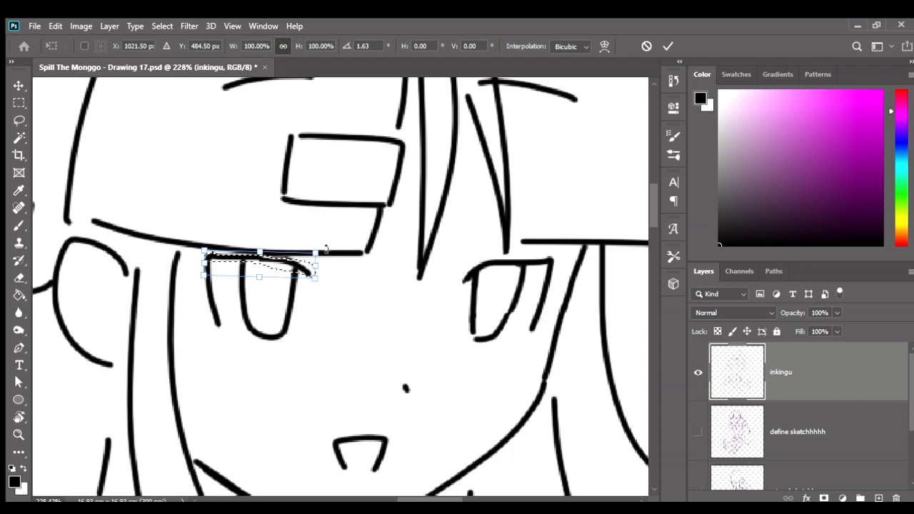
pyautogui.press('Return')
pyautogui.hotkey('ctrl', 'd')
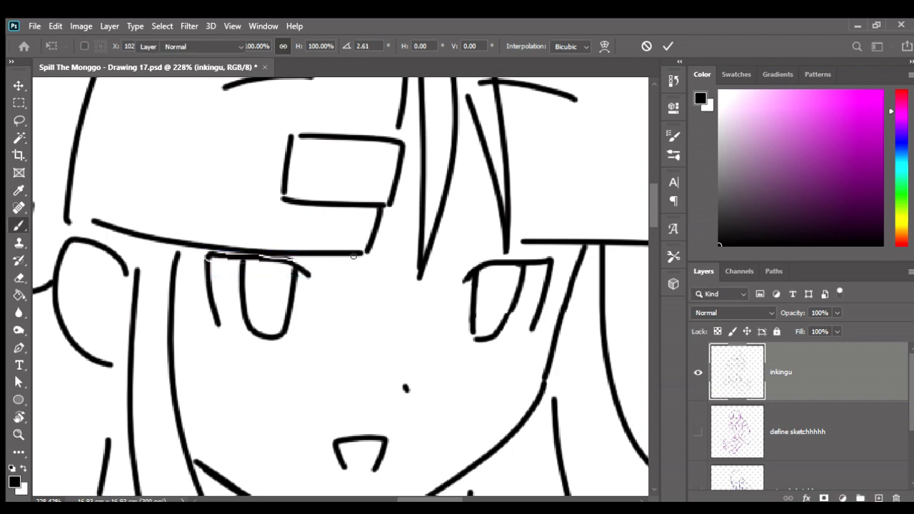
# Re-ink the left eye's edge and thicken its upper eyelid line along the bangs.
pyautogui.press('b')
pyautogui.scroll(2, 340, 259)
pyautogui.moveTo(251, 247); pyautogui.dragTo(283, 247)
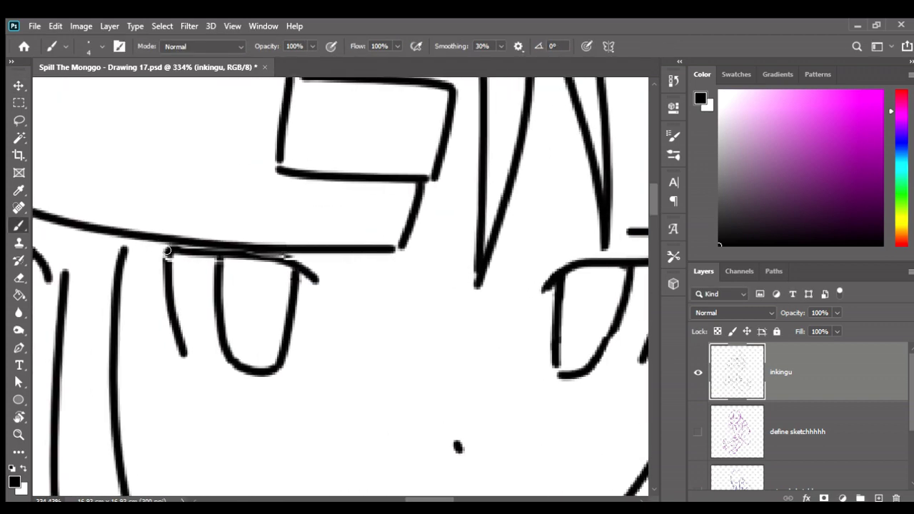
pyautogui.moveTo(166, 250); pyautogui.dragTo(165, 284)
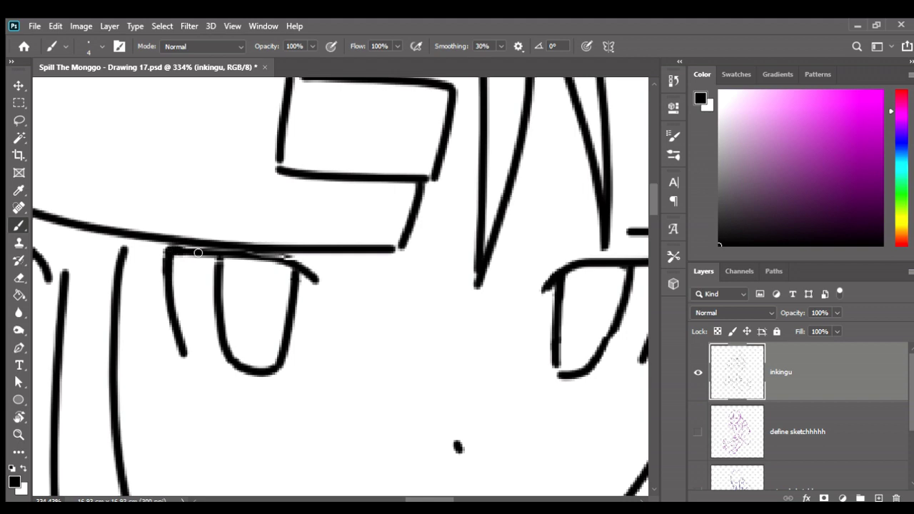
pyautogui.moveTo(198, 252); pyautogui.dragTo(303, 270)
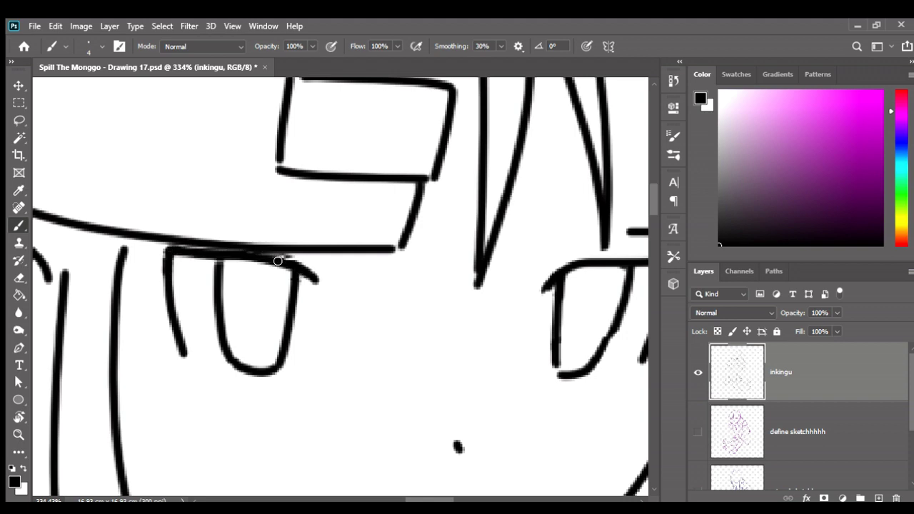
pyautogui.moveTo(244, 252); pyautogui.dragTo(303, 257)
# Zoom in on the girl's face and mirror the canvas to check the drawing.
pyautogui.scroll(-5, 312, 239)
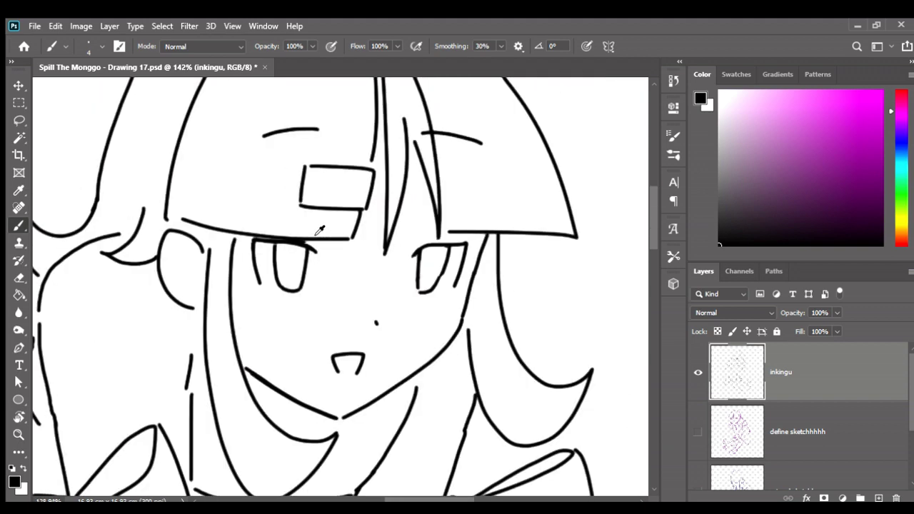
pyautogui.moveTo(371, 202); pyautogui.dragTo(367, 193)
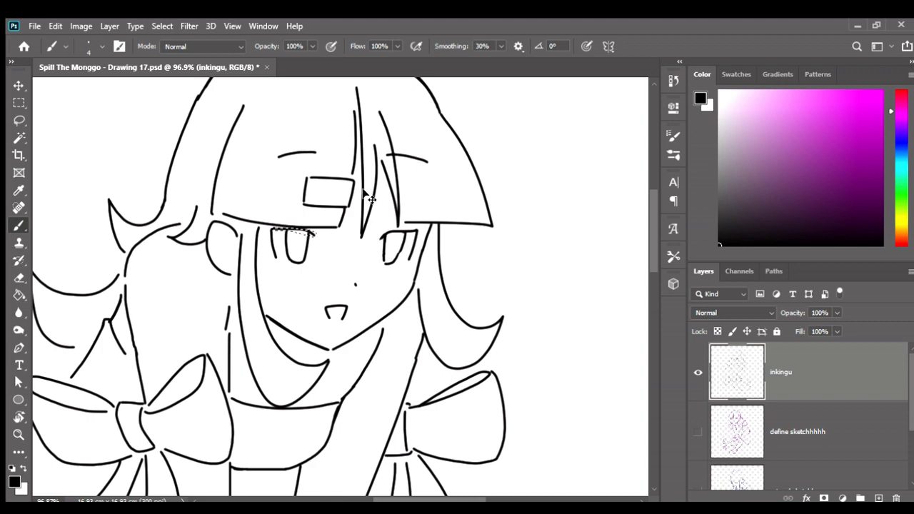
pyautogui.scroll(1, 364, 197)
pyautogui.scroll(1, 357, 215)
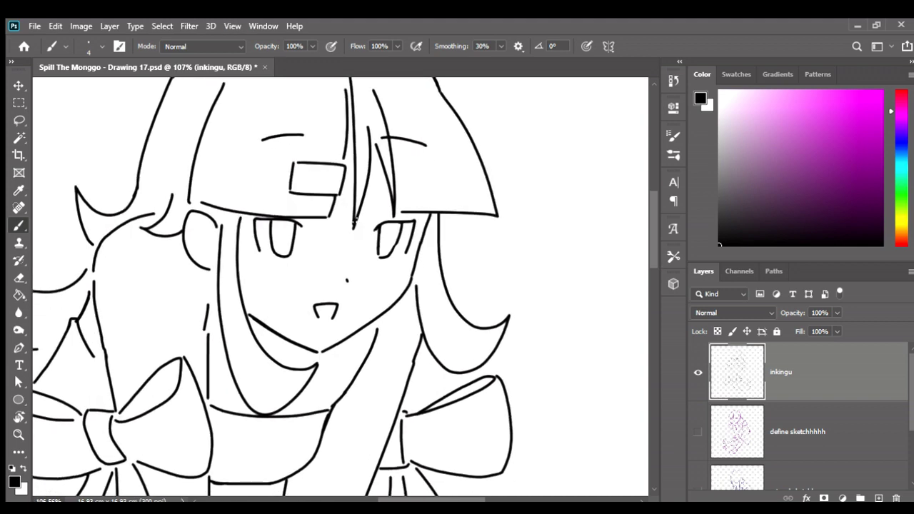
pyautogui.moveTo(354, 220); pyautogui.dragTo(429, 143)
pyautogui.press('h')
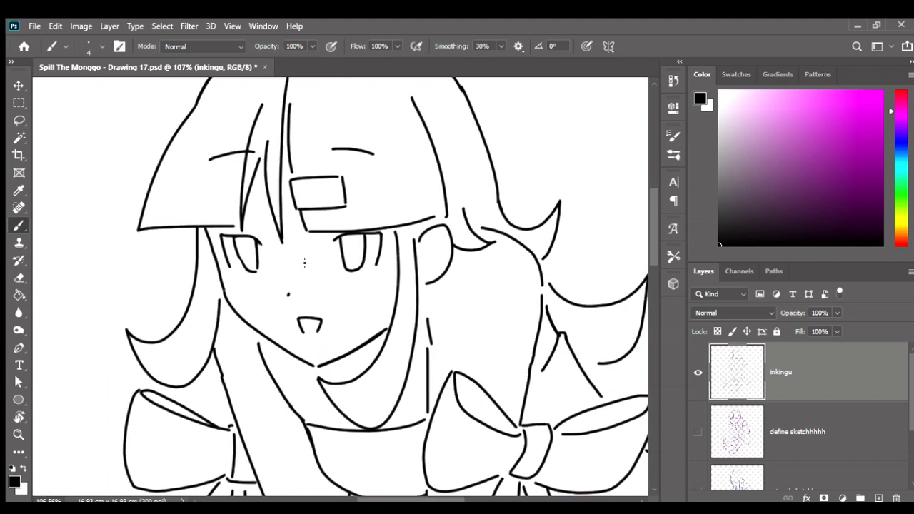
pyautogui.scroll(1, 304, 263)
pyautogui.scroll(1, 304, 263)
# Redraw the left eye's inner line thicker with the brush, undoing the first attempt.
pyautogui.press('e')
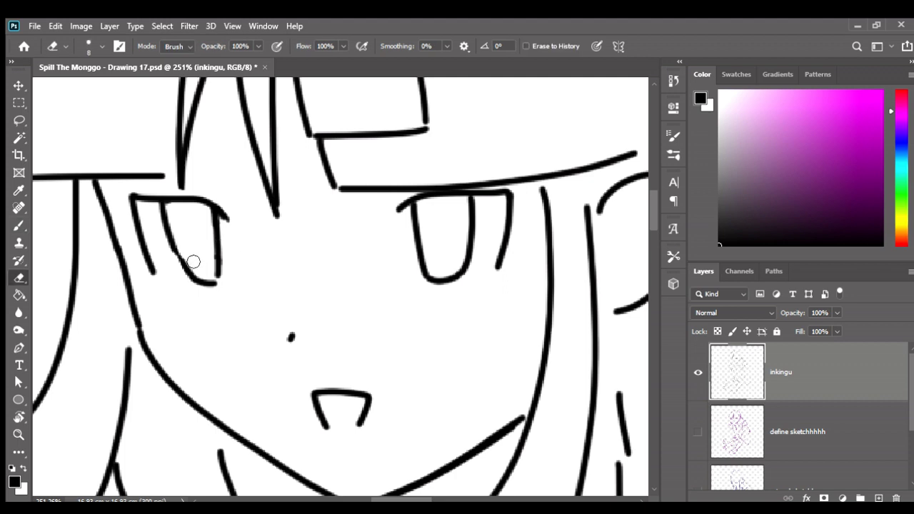
pyautogui.press('b')
pyautogui.moveTo(177, 254)
pyautogui.mouseDown()
pyautogui.moveTo(202, 289)
pyautogui.moveTo(165, 195)
pyautogui.mouseUp()
pyautogui.hotkey('ctrl', 'z')
pyautogui.scroll(-2, 292, 157)
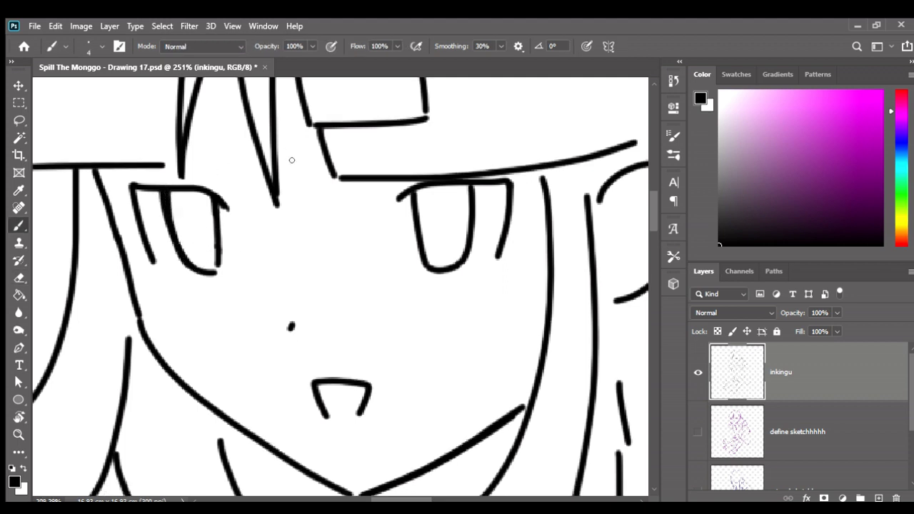
pyautogui.scroll(-2, 359, 151)
pyautogui.scroll(-1, 431, 230)
pyautogui.scroll(-1, 440, 229)
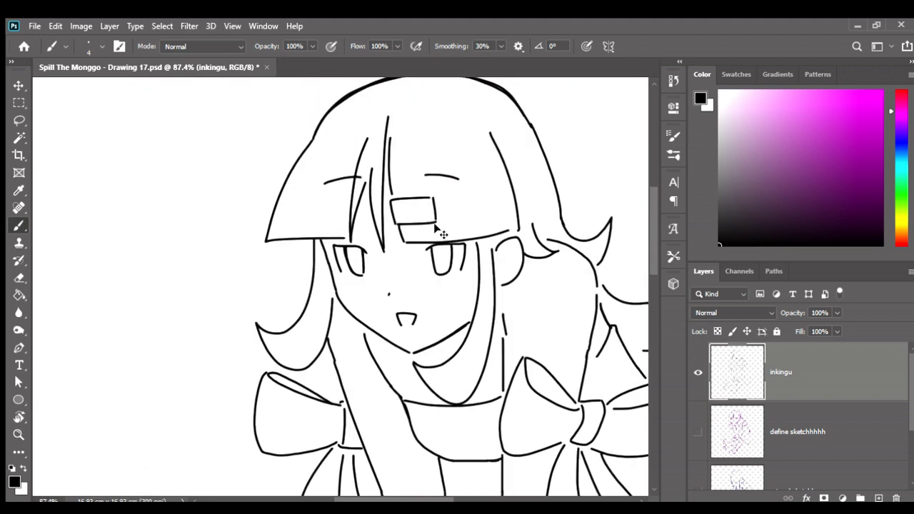
# Mirror the view to check proportions, then zoom back in on the face.
pyautogui.press('h')
pyautogui.moveTo(513, 239); pyautogui.dragTo(431, 229)
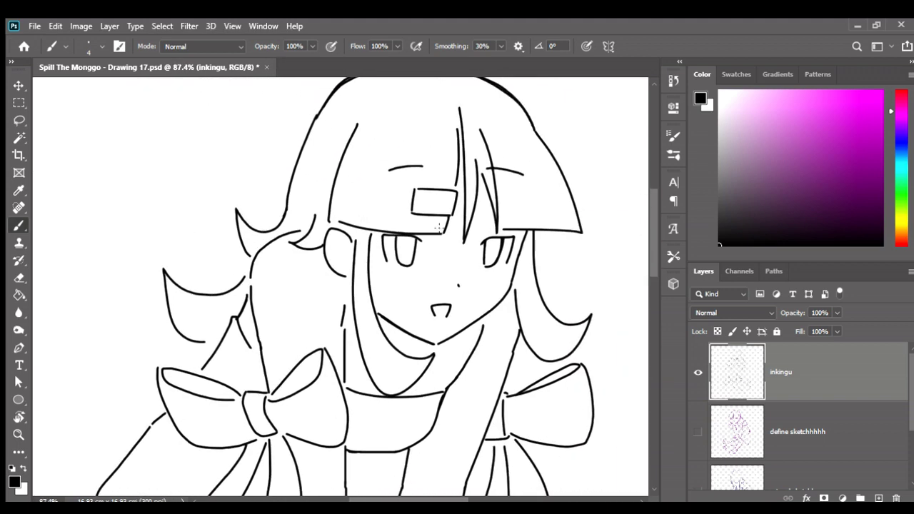
pyautogui.scroll(2, 429, 228)
pyautogui.scroll(2, 376, 231)
pyautogui.scroll(1, 377, 231)
pyautogui.scroll(1, 312, 239)
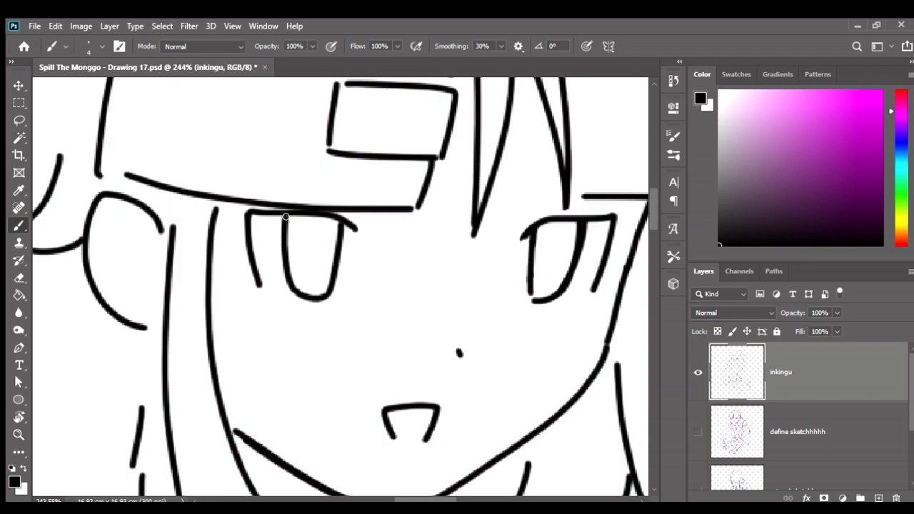
# Retrace the left and right sides of the left eye, undoing the unsatisfying strokes.
pyautogui.moveTo(287, 216)
pyautogui.mouseDown()
pyautogui.moveTo(292, 290)
pyautogui.moveTo(284, 205)
pyautogui.mouseUp()
pyautogui.hotkey('ctrl', 'z')
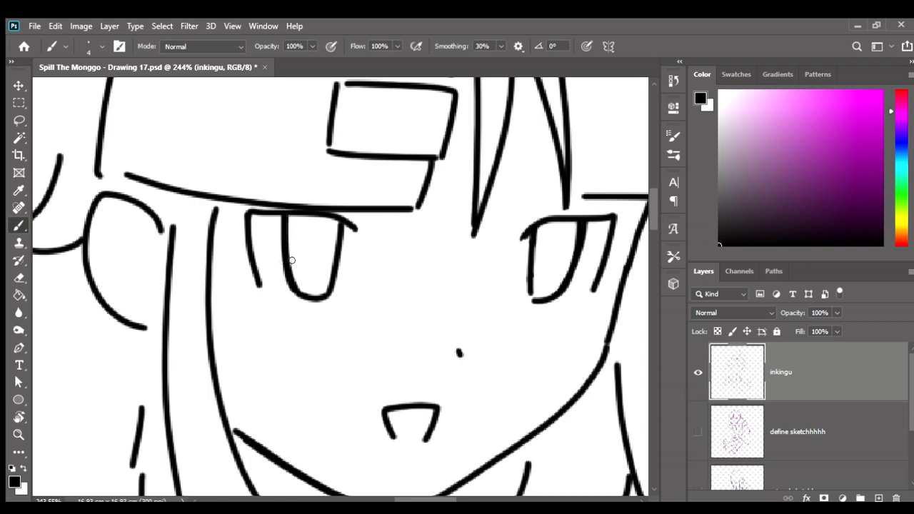
pyautogui.scroll(1, 304, 258)
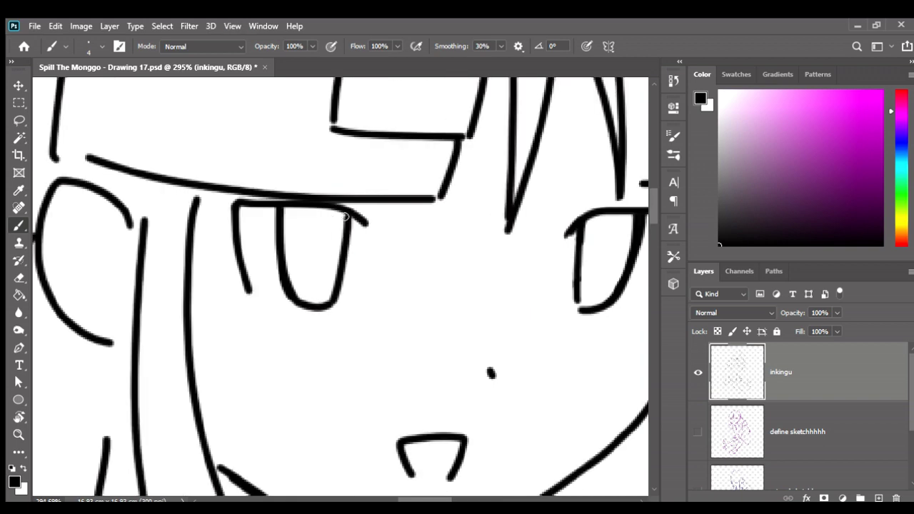
pyautogui.moveTo(345, 217)
pyautogui.mouseDown()
pyautogui.moveTo(322, 304)
pyautogui.moveTo(348, 212)
pyautogui.mouseUp()
pyautogui.hotkey('ctrl', 'z')
# Erase along the left eye's lower-left edge to thin it.
pyautogui.press('e')
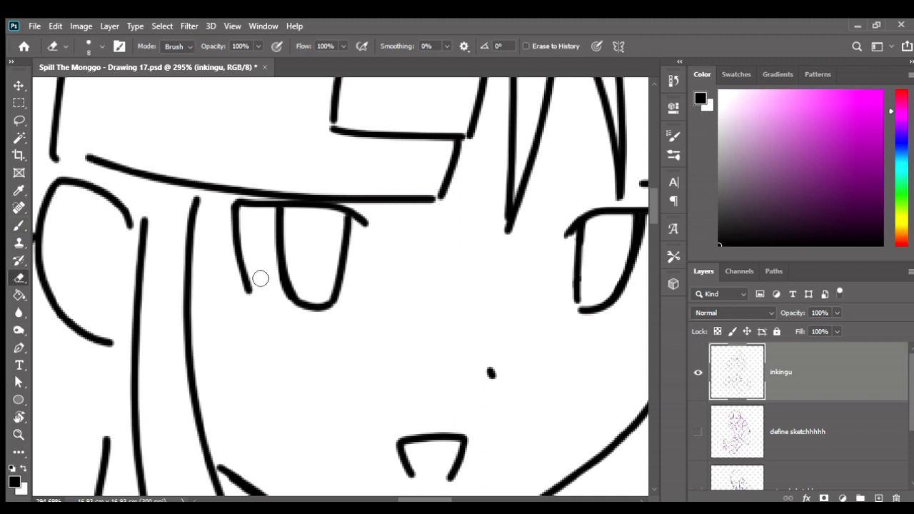
pyautogui.moveTo(279, 287); pyautogui.dragTo(322, 316)
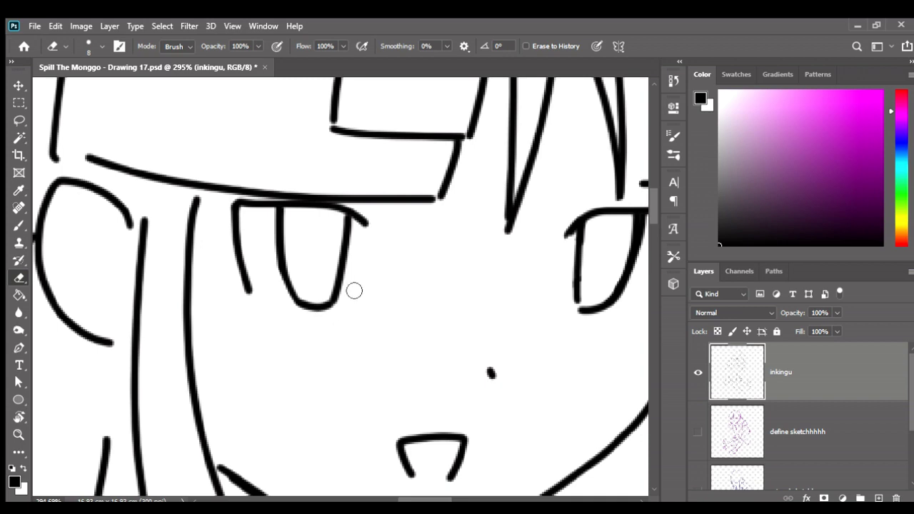
pyautogui.keyDown('alt'); pyautogui.scroll(-5, 306, 333); pyautogui.keyUp('alt')
pyautogui.keyDown('alt'); pyautogui.scroll(-5, 307, 325); pyautogui.keyUp('alt')
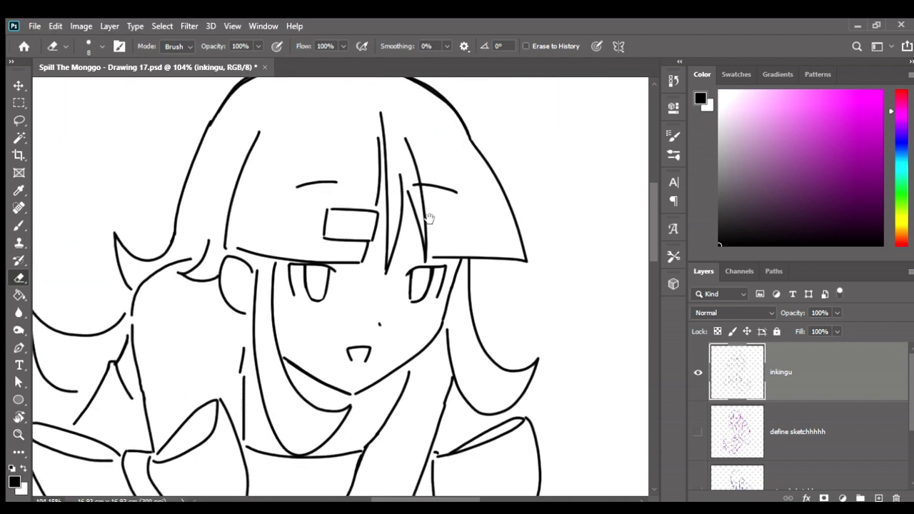
pyautogui.scroll(-2, 425, 207)
pyautogui.keyDown('alt'); pyautogui.scroll(-3, 425, 207); pyautogui.keyUp('alt')
# Flip the canvas horizontally and back to check the eye's proportions.
pyautogui.hotkey('ctrl', 'shift', 'h')
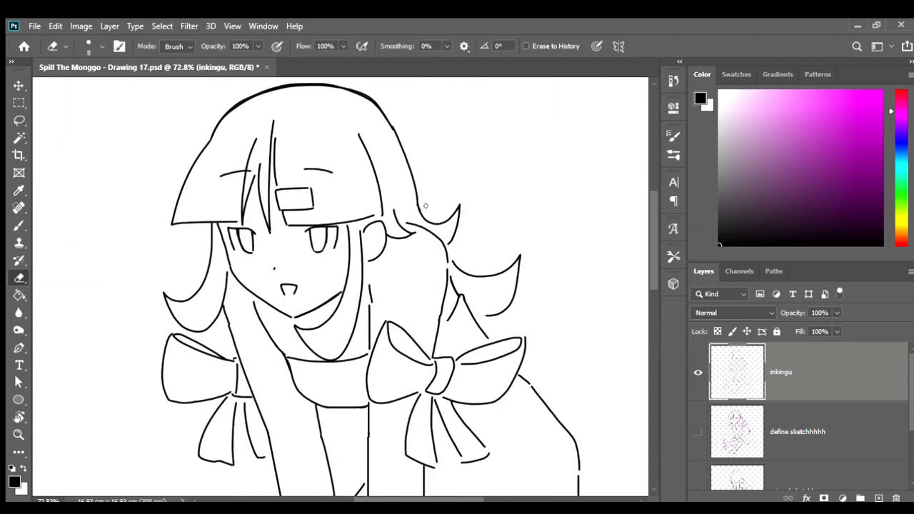
pyautogui.hotkey('ctrl', 'shift', 'h')
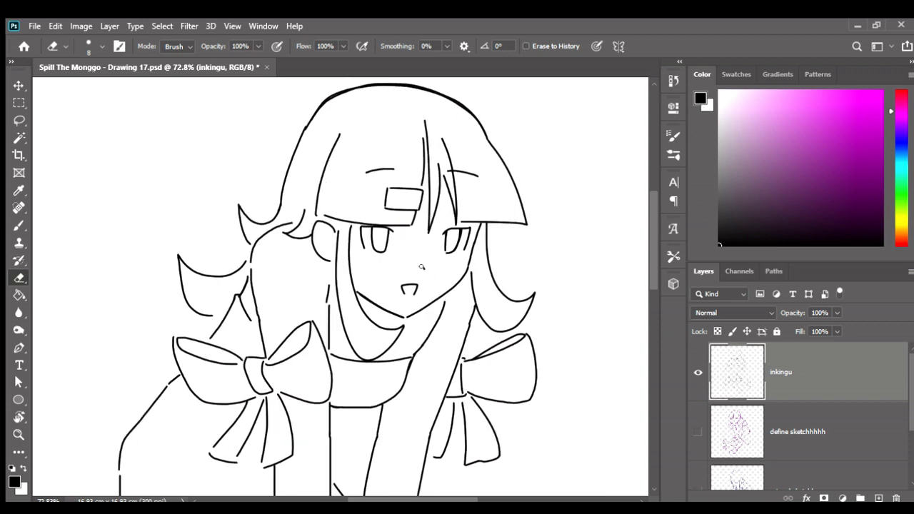
pyautogui.keyDown('alt'); pyautogui.scroll(2, 421, 267); pyautogui.keyUp('alt')
pyautogui.keyDown('alt'); pyautogui.scroll(5, 439, 243); pyautogui.keyUp('alt')
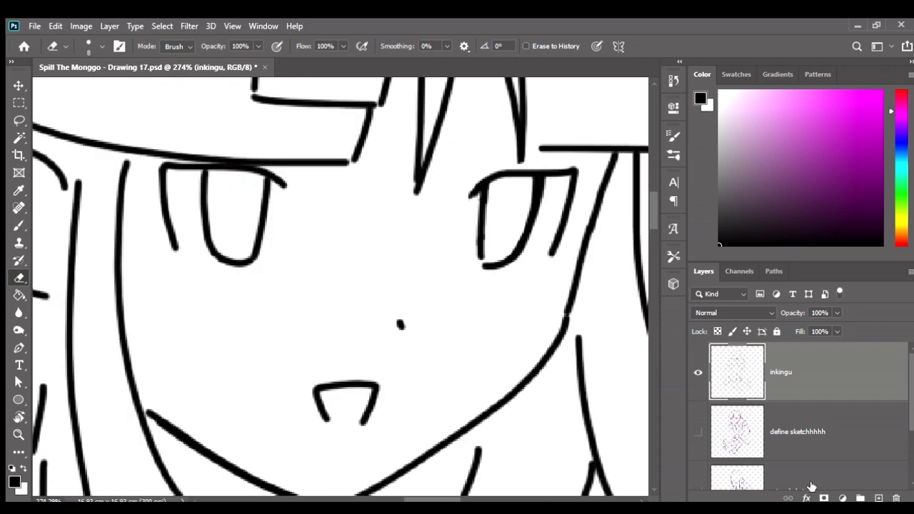
# On a new layer, brush both sides of the left pupil, redoing the right side thicker.
pyautogui.click(879, 498)
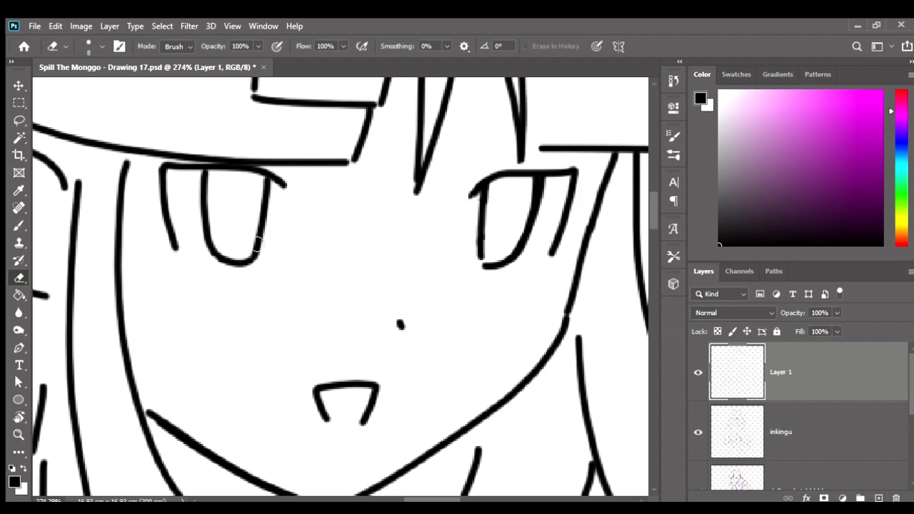
pyautogui.press('b')
pyautogui.moveTo(206, 170); pyautogui.dragTo(221, 262)
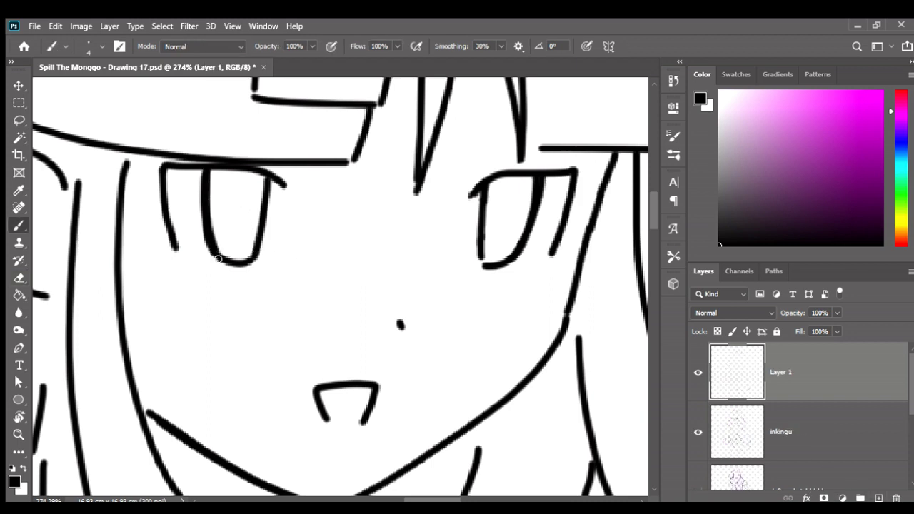
pyautogui.moveTo(266, 177); pyautogui.dragTo(248, 257)
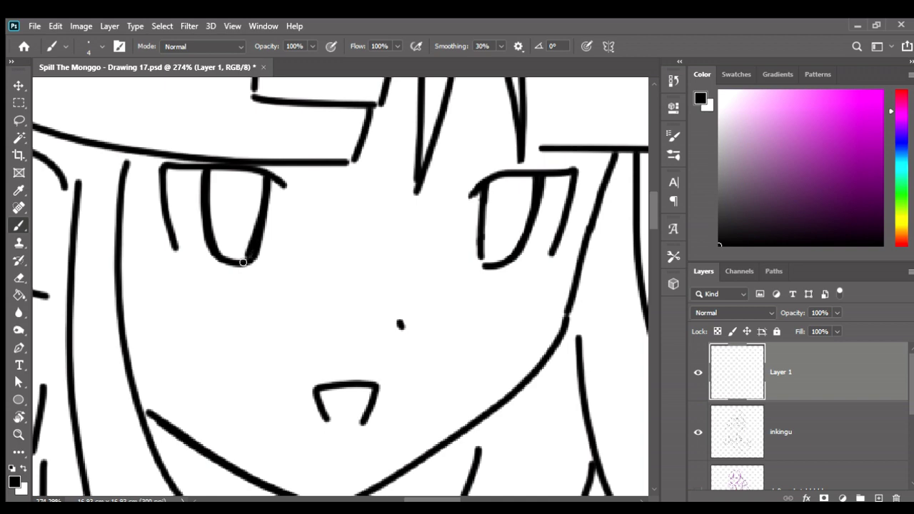
pyautogui.hotkey('ctrl', 'z')
pyautogui.moveTo(267, 180); pyautogui.dragTo(247, 262)
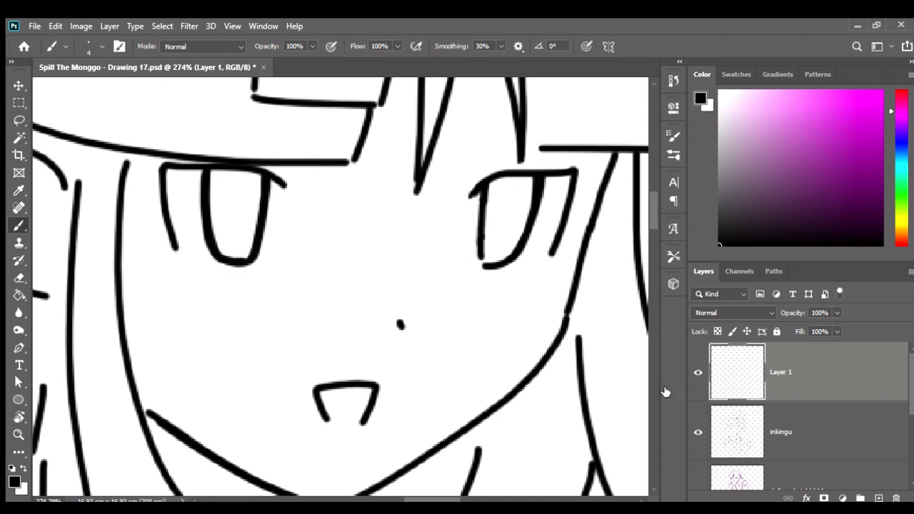
# Erase the old pupil lines on the inkingu layer with a size-25 eraser.
pyautogui.press('e')
pyautogui.hotkey('alt', '[')
pyautogui.press(']')
pyautogui.press(']')
pyautogui.press(']')
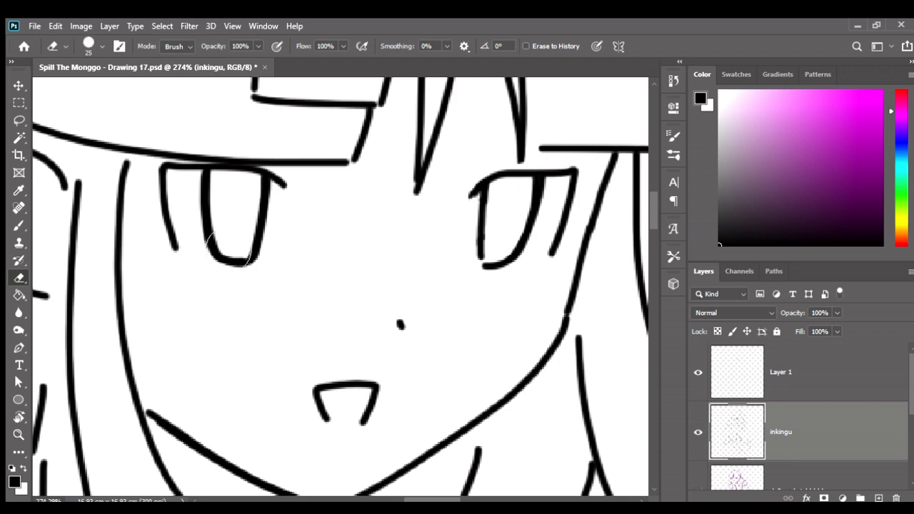
pyautogui.moveTo(230, 246)
pyautogui.mouseDown()
pyautogui.moveTo(252, 248)
pyautogui.moveTo(242, 227)
pyautogui.mouseUp()
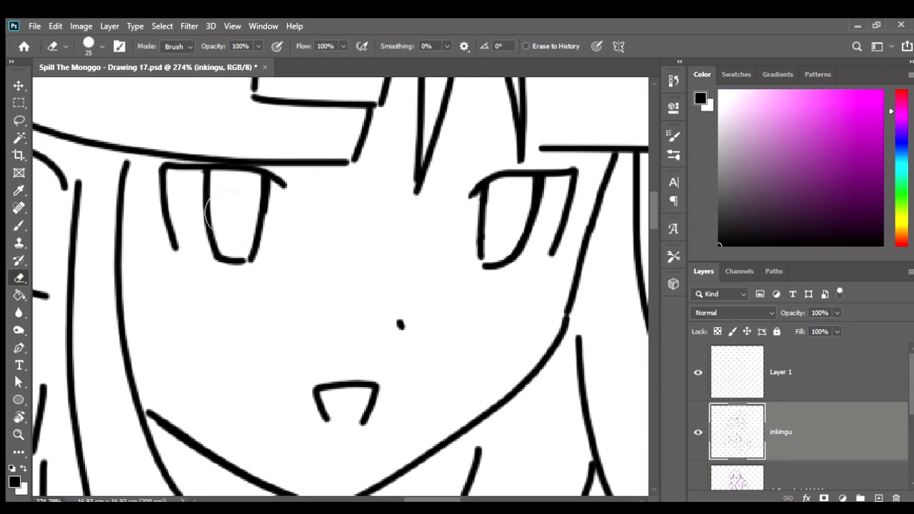
pyautogui.scroll(-2, 527, 292)
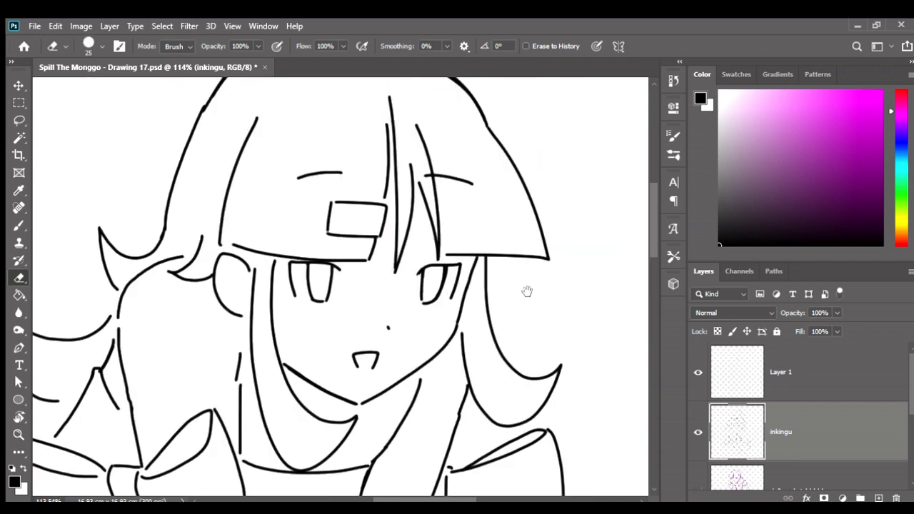
pyautogui.scroll(-1, 531, 257)
pyautogui.scroll(-2, 527, 255)
pyautogui.scroll(-1, 524, 259)
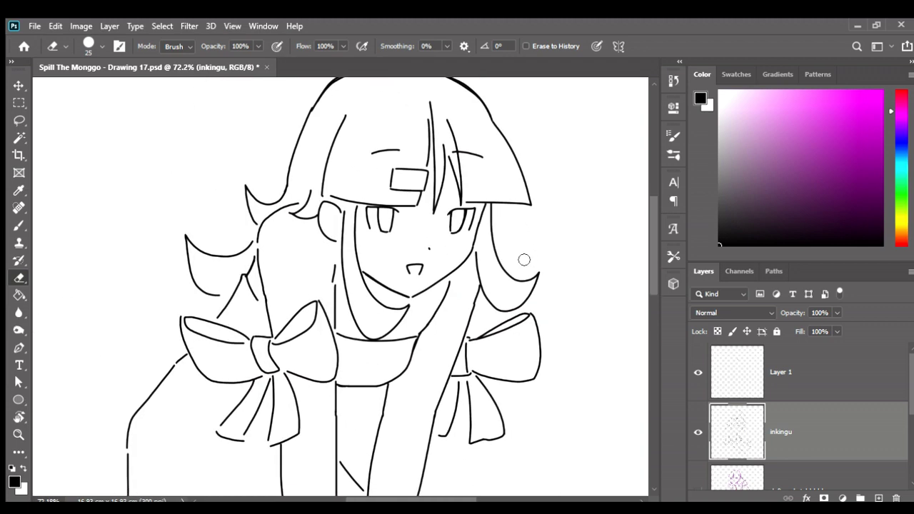
pyautogui.scroll(1, 443, 239)
pyautogui.scroll(2, 443, 239)
# Lasso the left eye on Layer 1 and enlarge it to about 105.83%.
pyautogui.click(748, 374)
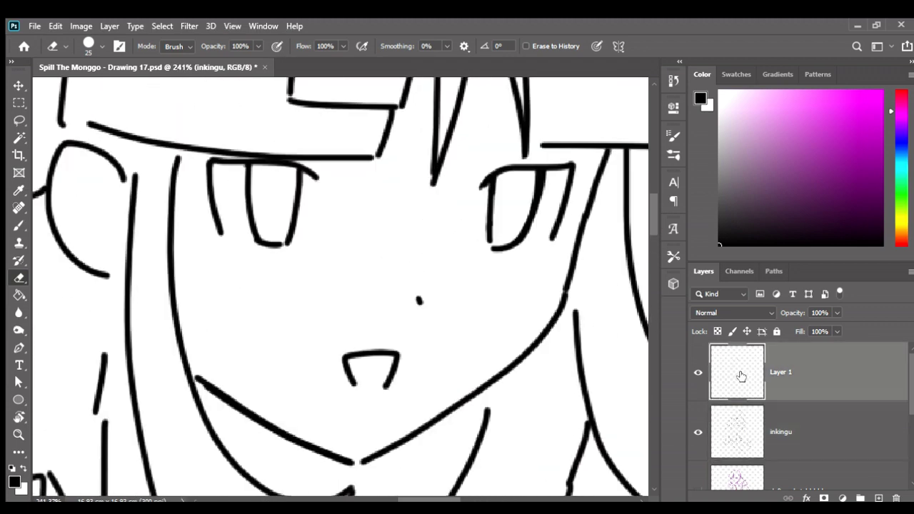
pyautogui.press('l')
pyautogui.moveTo(251, 165); pyautogui.dragTo(300, 176)
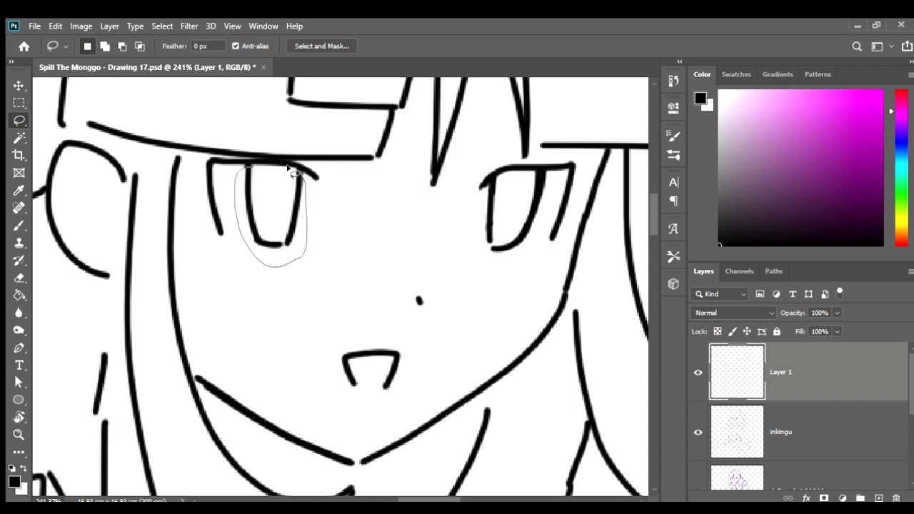
pyautogui.moveTo(305, 184); pyautogui.dragTo(249, 164)
pyautogui.press('v')
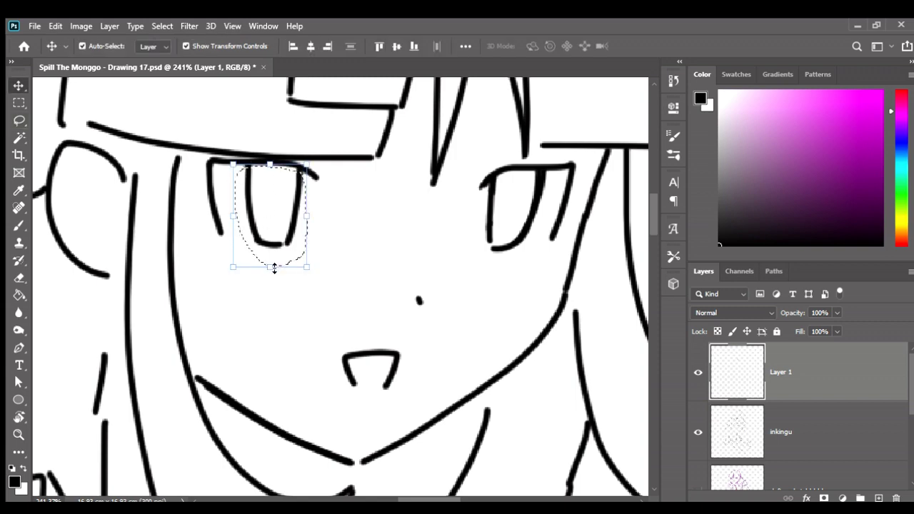
pyautogui.moveTo(270, 268); pyautogui.dragTo(284, 229)
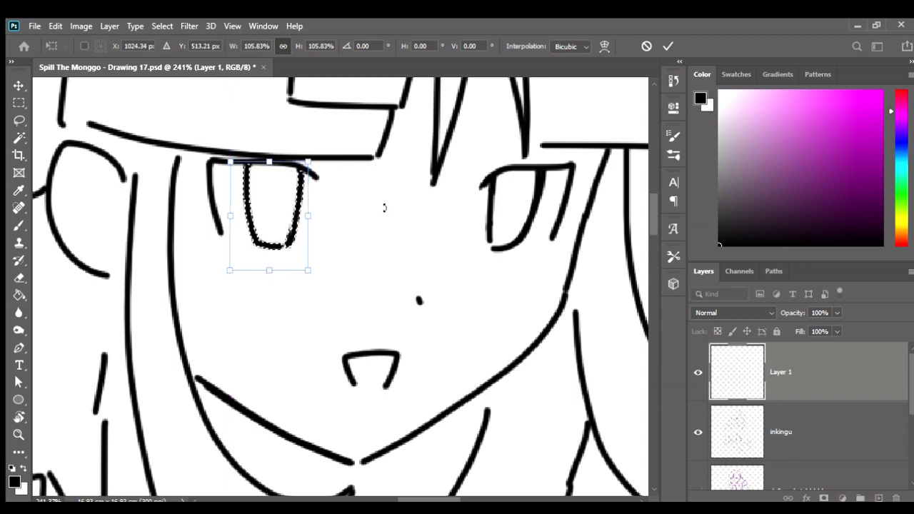
pyautogui.press('Return')
pyautogui.hotkey('ctrl', 'd')
pyautogui.press('b')
# Merge Layer 1 down into the inkingu layer with Ctrl+E.
pyautogui.scroll(-3, 386, 208)
pyautogui.scroll(-1, 429, 214)
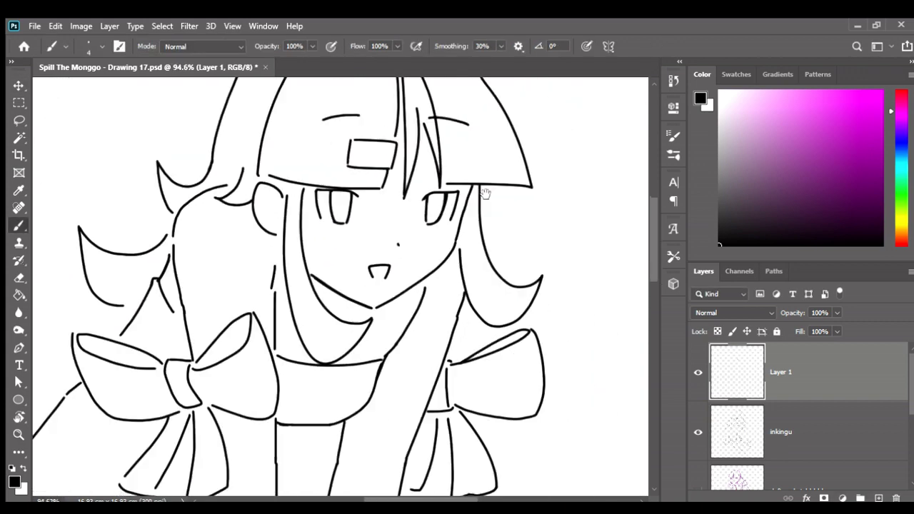
pyautogui.scroll(-2, 500, 232)
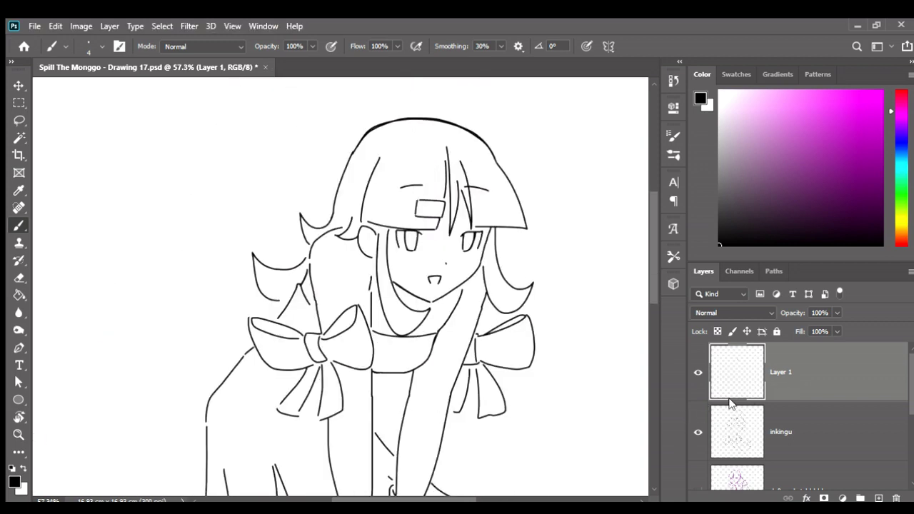
pyautogui.hotkey('ctrl', 'e')
# Undo the thick lower-lid stroke and redraw the lid more smoothly with the brush.
pyautogui.scroll(1, 455, 250)
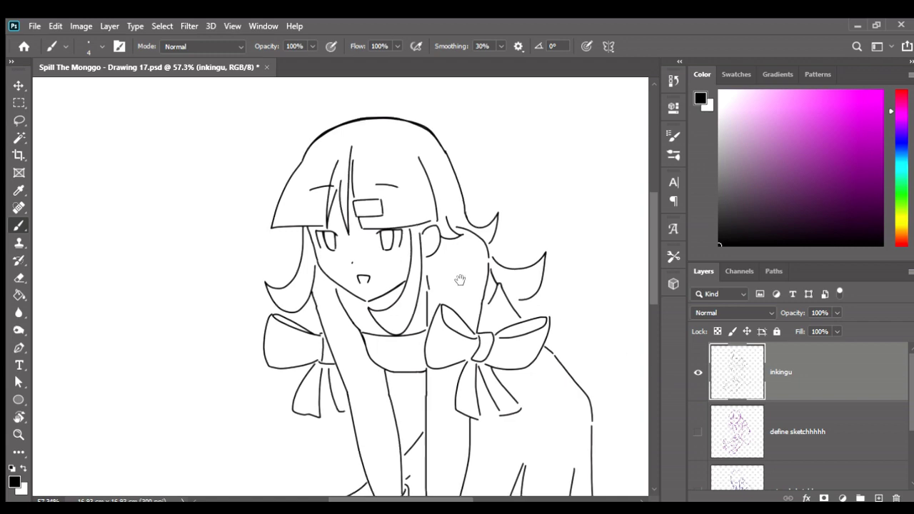
pyautogui.scroll(1, 455, 250)
pyautogui.scroll(2, 455, 246)
pyautogui.scroll(1, 398, 271)
pyautogui.scroll(1, 385, 270)
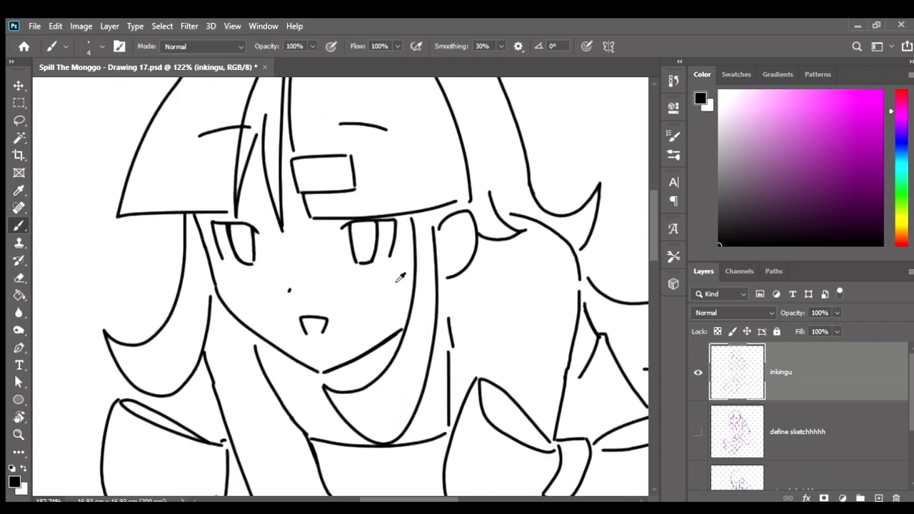
pyautogui.scroll(1, 368, 269)
pyautogui.press('e')
pyautogui.press('b')
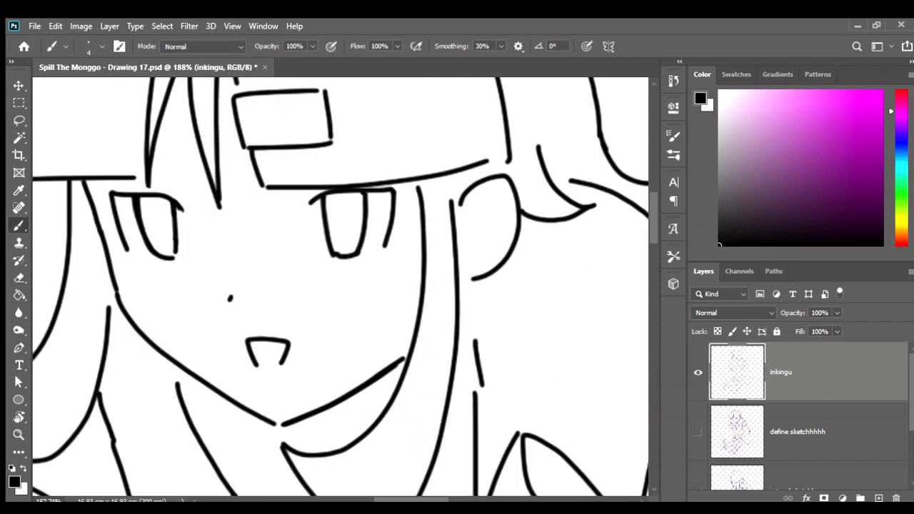
pyautogui.hotkey('ctrl', 'z')
pyautogui.moveTo(356, 250); pyautogui.dragTo(330, 254)
# Erase part of the redrawn lower lid to thin it.
pyautogui.press('e')
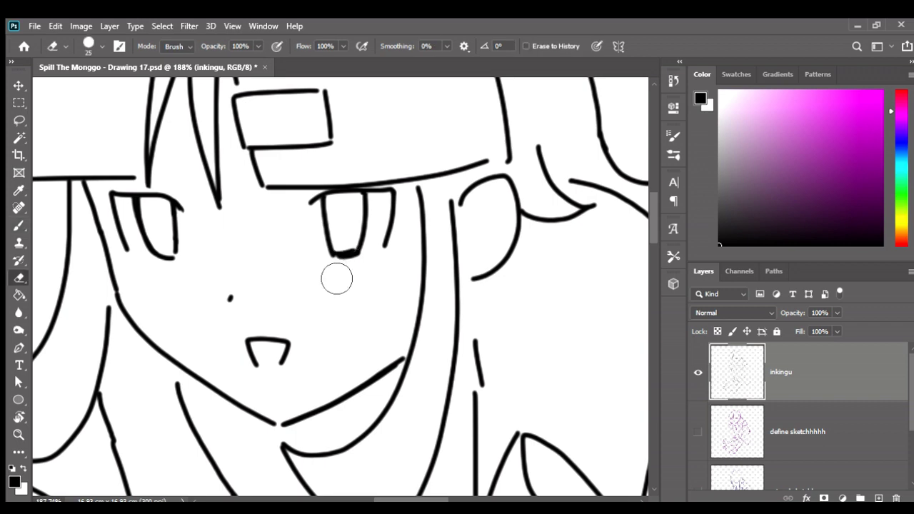
pyautogui.moveTo(355, 284)
pyautogui.mouseDown()
pyautogui.moveTo(372, 271)
pyautogui.moveTo(348, 282)
pyautogui.mouseUp()
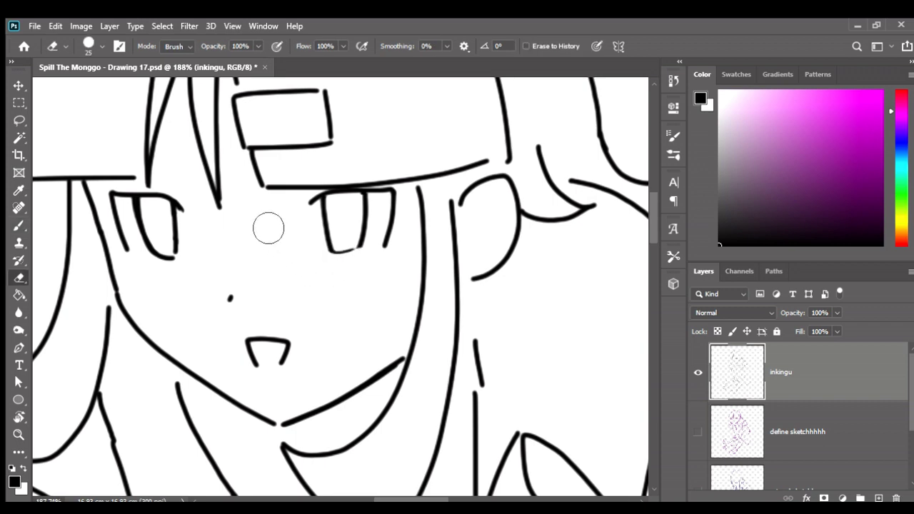
pyautogui.scroll(-3, 265, 225)
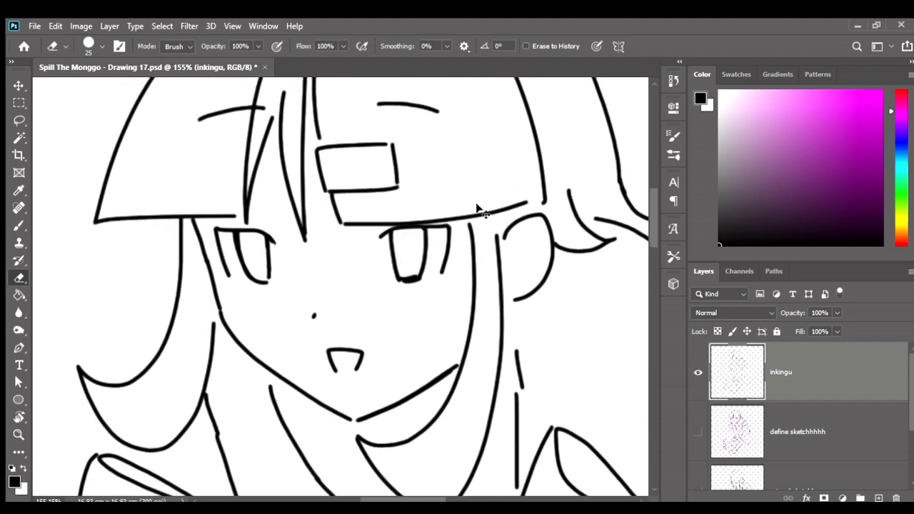
pyautogui.scroll(4, 315, 257)
# Lasso the lower lid for the Move tool, then deselect and return to the brush.
pyautogui.press('l')
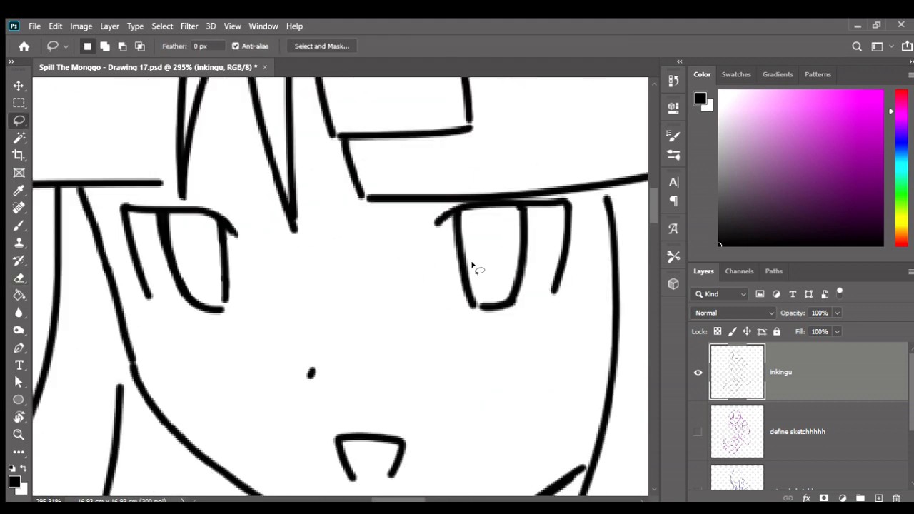
pyautogui.moveTo(474, 266); pyautogui.dragTo(474, 268)
pyautogui.press('v')
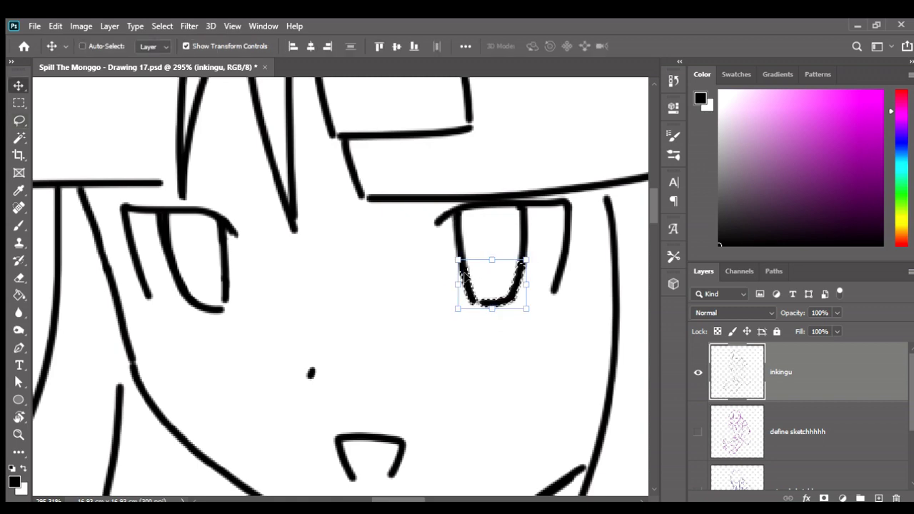
pyautogui.hotkey('ctrl', 'd')
pyautogui.press('b')
pyautogui.scroll(-3, 528, 251)
pyautogui.scroll(-3, 550, 243)
# Redraw the hair's left edge as one clean stroke, undoing the doubled attempt.
pyautogui.scroll(-2, 551, 243)
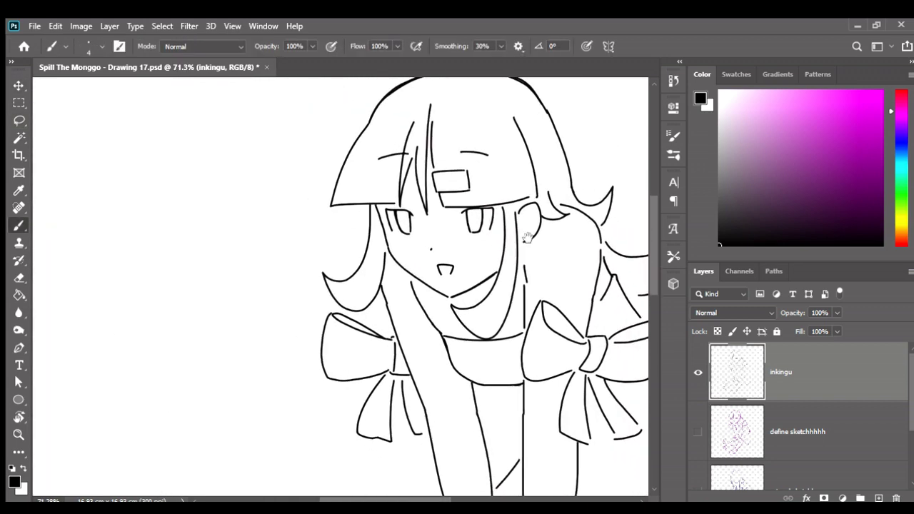
pyautogui.scroll(-1, 536, 239)
pyautogui.scroll(-2, 514, 232)
pyautogui.scroll(-1, 498, 226)
pyautogui.scroll(1, 493, 226)
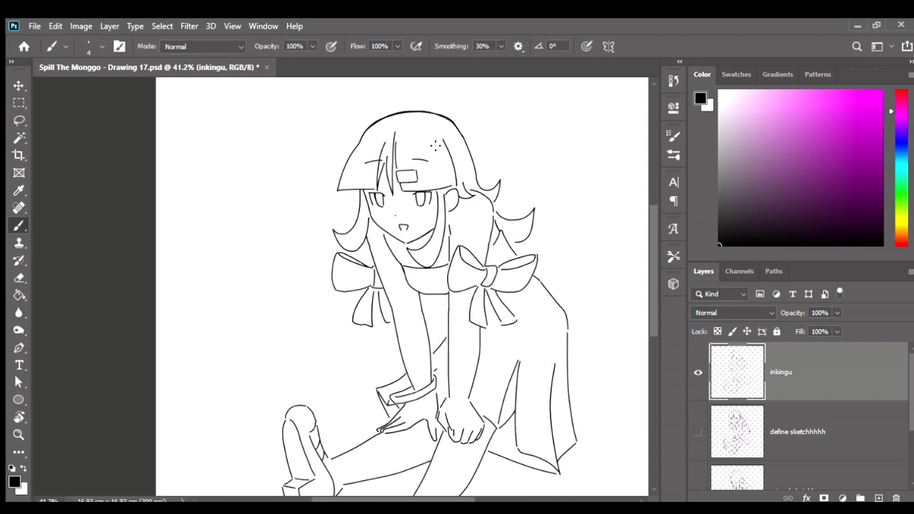
pyautogui.scroll(2, 443, 227)
pyautogui.scroll(2, 328, 227)
pyautogui.scroll(4, 289, 226)
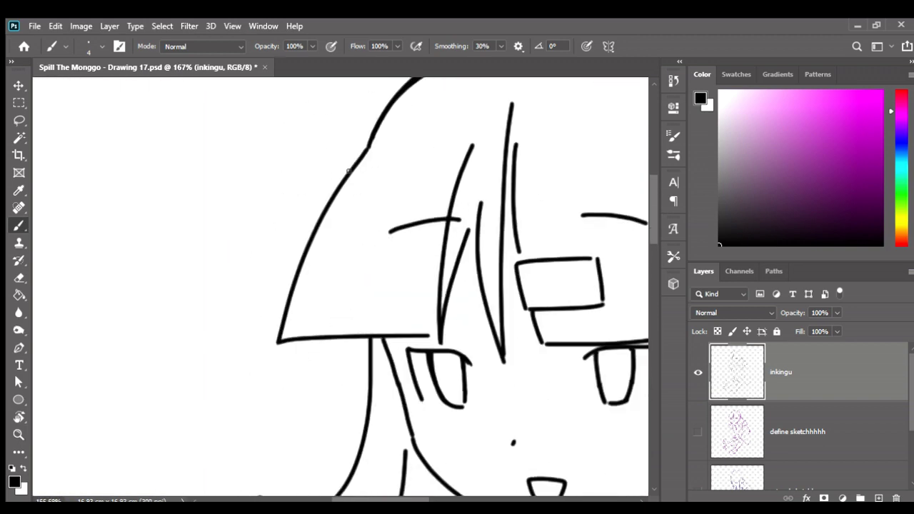
pyautogui.moveTo(366, 149); pyautogui.dragTo(267, 345)
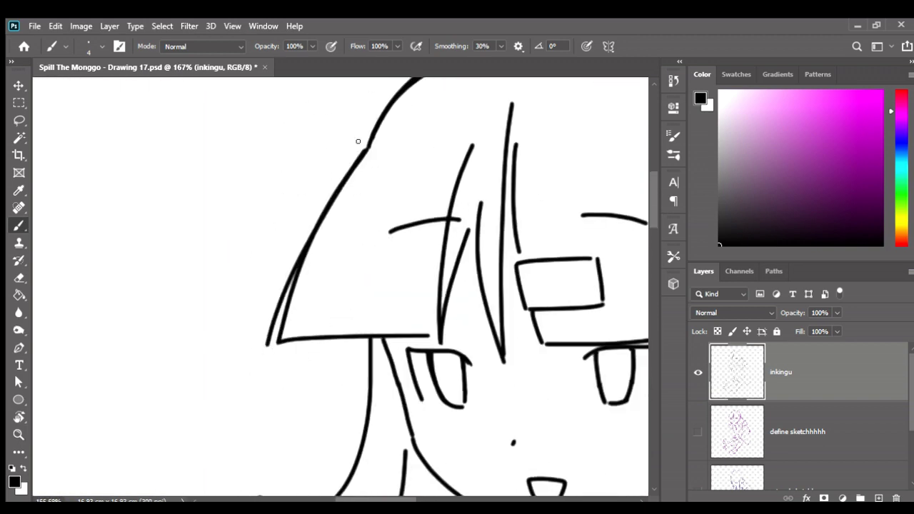
pyautogui.hotkey('ctrl', 'z')
pyautogui.moveTo(366, 149)
pyautogui.mouseDown()
pyautogui.moveTo(278, 333)
pyautogui.moveTo(439, 335)
pyautogui.moveTo(406, 267)
pyautogui.mouseUp()
# Try a stroke down a hair strand beside the face, then undo it.
pyautogui.scroll(-4, 440, 329)
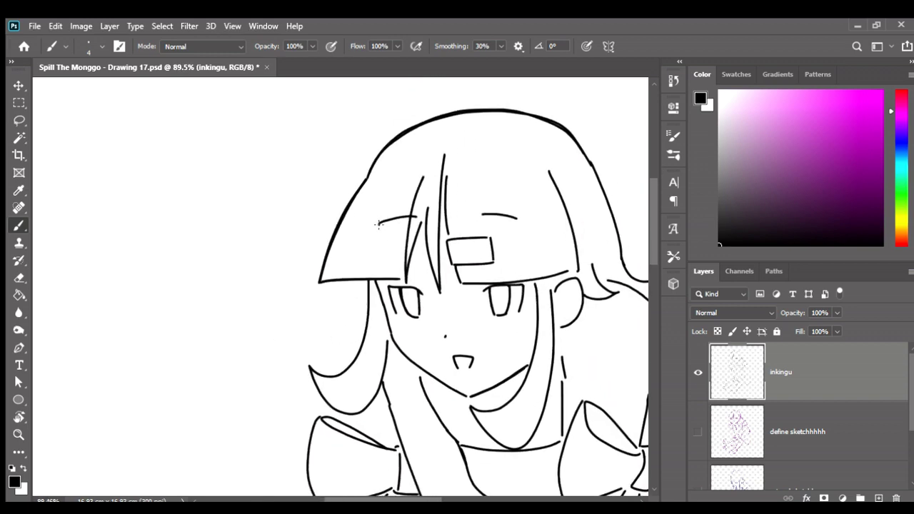
pyautogui.scroll(2, 364, 316)
pyautogui.moveTo(365, 315); pyautogui.dragTo(340, 241)
pyautogui.scroll(2, 353, 239)
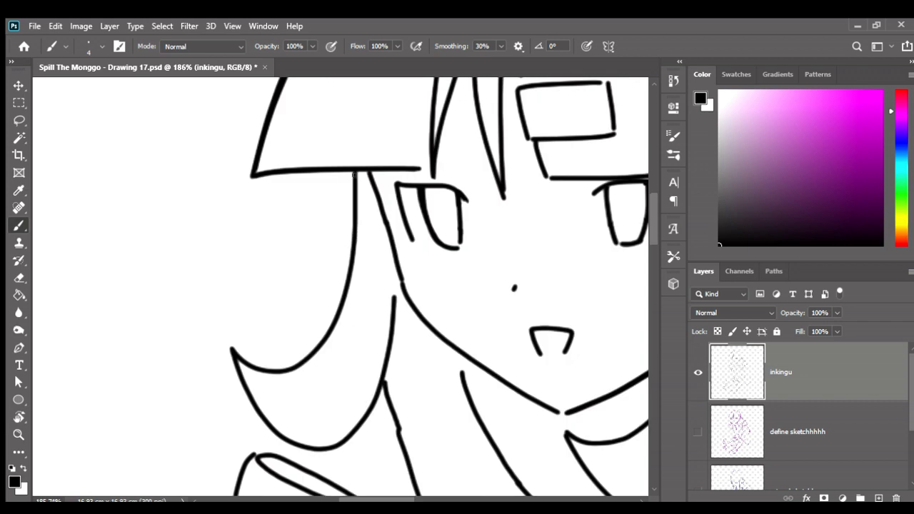
pyautogui.moveTo(357, 180)
pyautogui.mouseDown()
pyautogui.moveTo(325, 336)
pyautogui.moveTo(263, 380)
pyautogui.moveTo(352, 152)
pyautogui.mouseUp()
pyautogui.hotkey('ctrl', 'z')
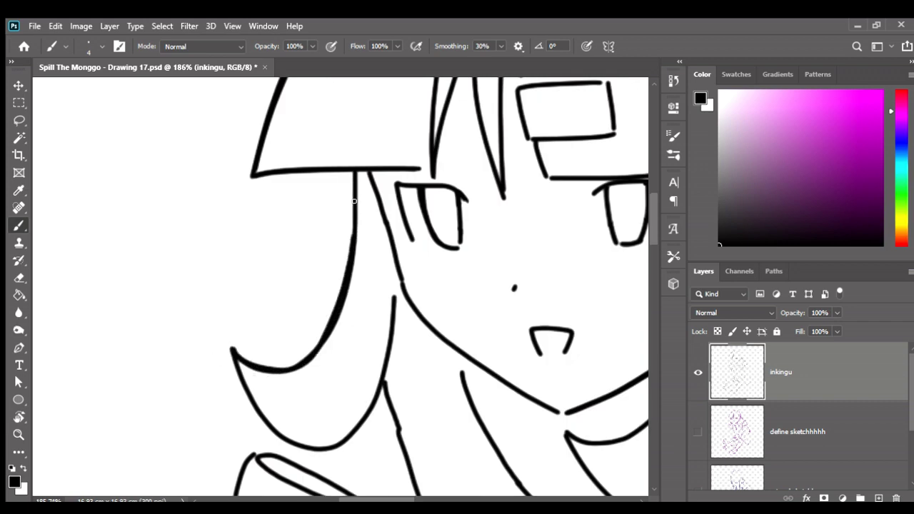
# Review the left hair strands and top hair line with the eraser, then move down to the bow.
pyautogui.moveTo(389, 283); pyautogui.dragTo(360, 233)
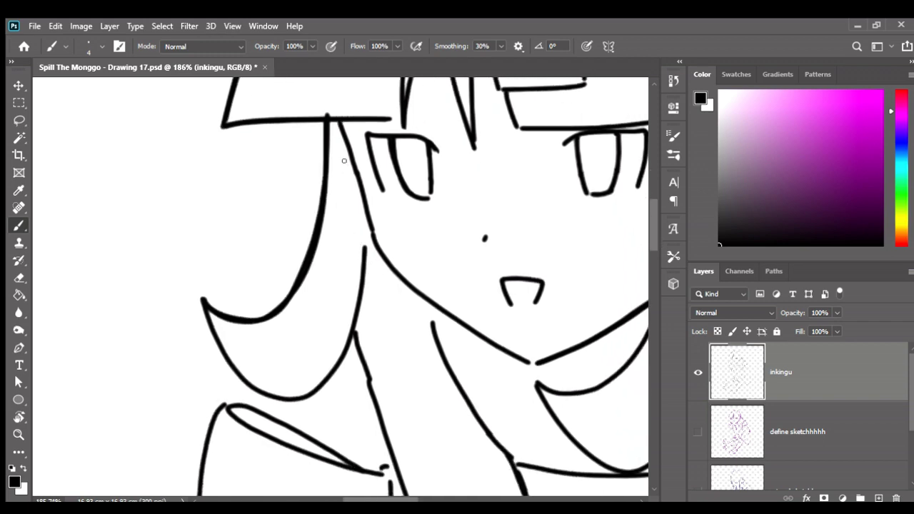
pyautogui.press('e')
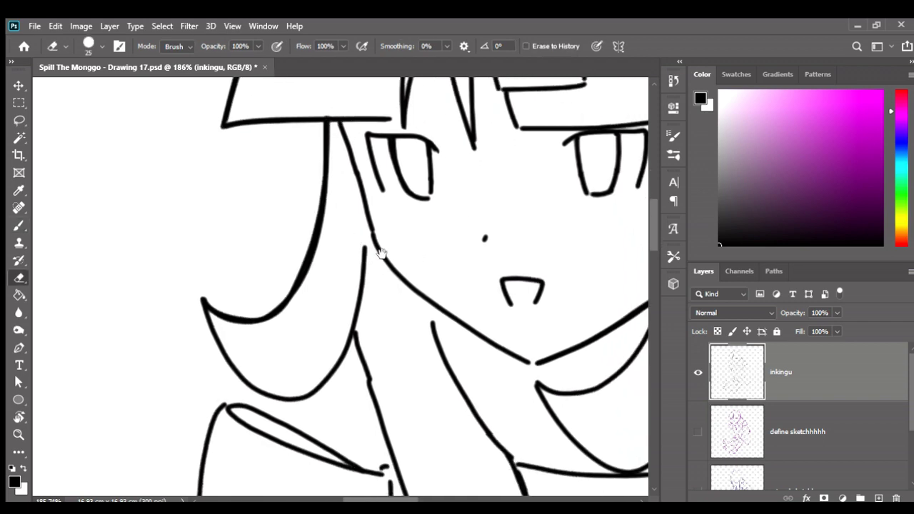
pyautogui.moveTo(382, 253); pyautogui.dragTo(366, 299)
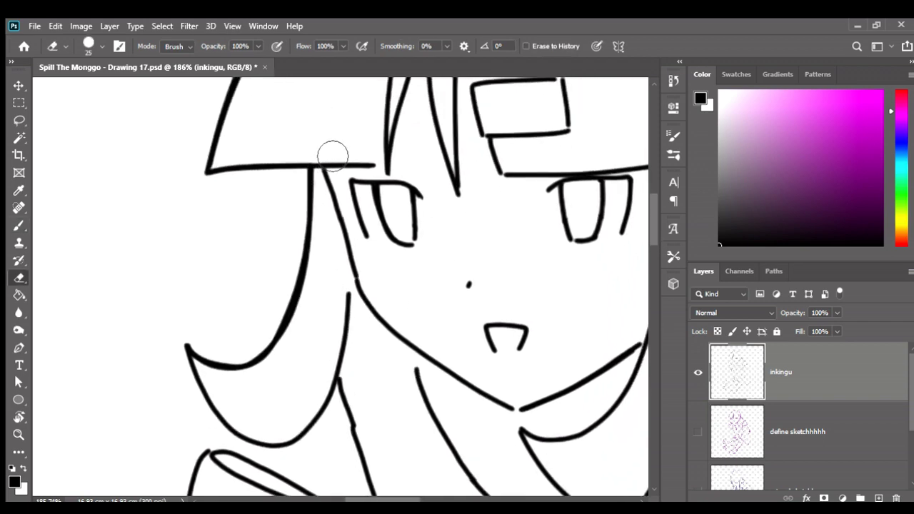
pyautogui.press('b')
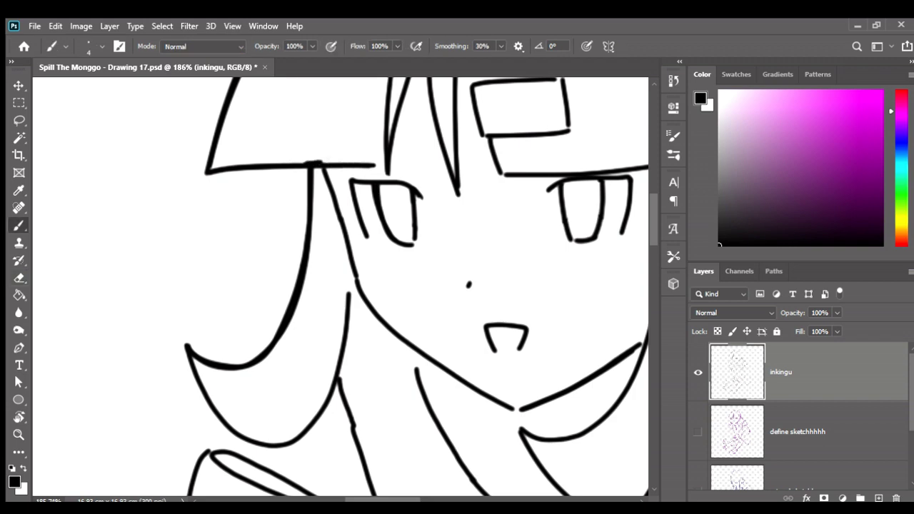
pyautogui.scroll(-2, 358, 197)
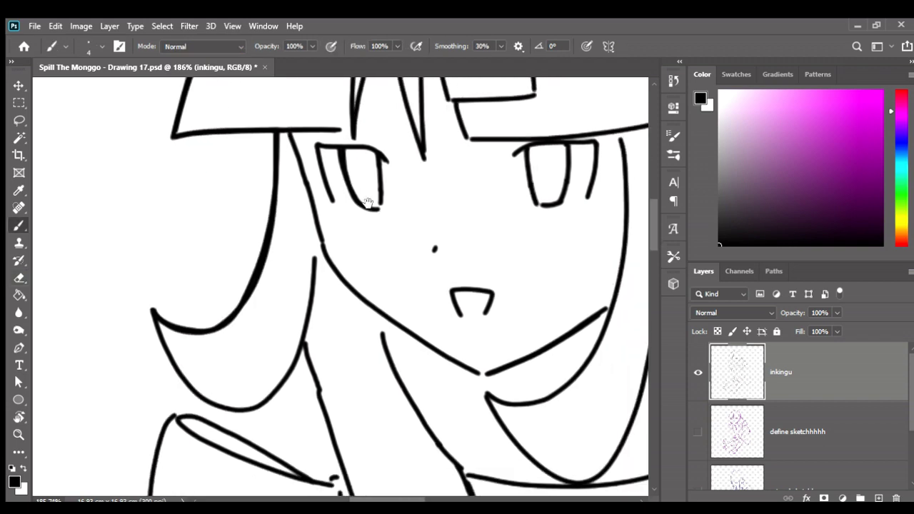
pyautogui.moveTo(282, 338)
pyautogui.mouseDown()
pyautogui.moveTo(261, 249)
pyautogui.moveTo(280, 286)
pyautogui.moveTo(312, 413)
pyautogui.mouseUp()
# Thicken the left arm's line from below the bow toward the cuff.
pyautogui.scroll(-2, 266, 200)
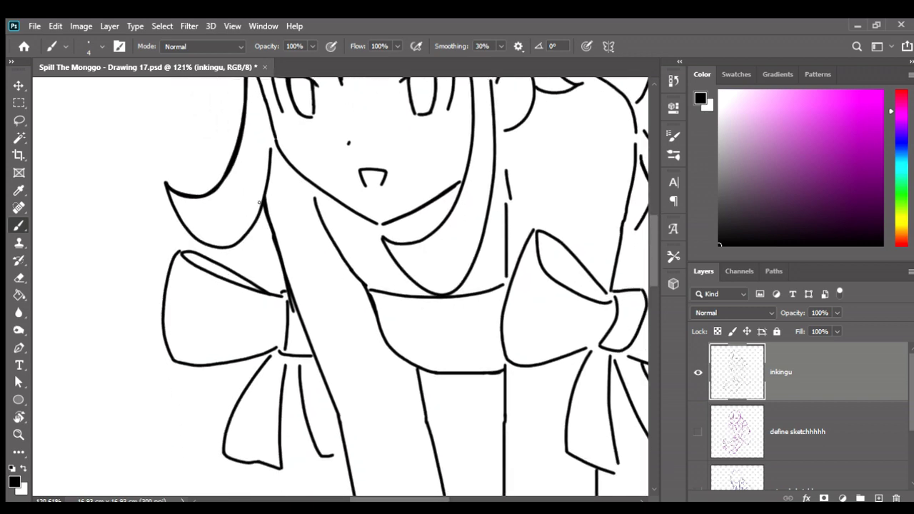
pyautogui.moveTo(283, 275)
pyautogui.mouseDown()
pyautogui.moveTo(337, 407)
pyautogui.moveTo(357, 351)
pyautogui.moveTo(281, 190)
pyautogui.mouseUp()
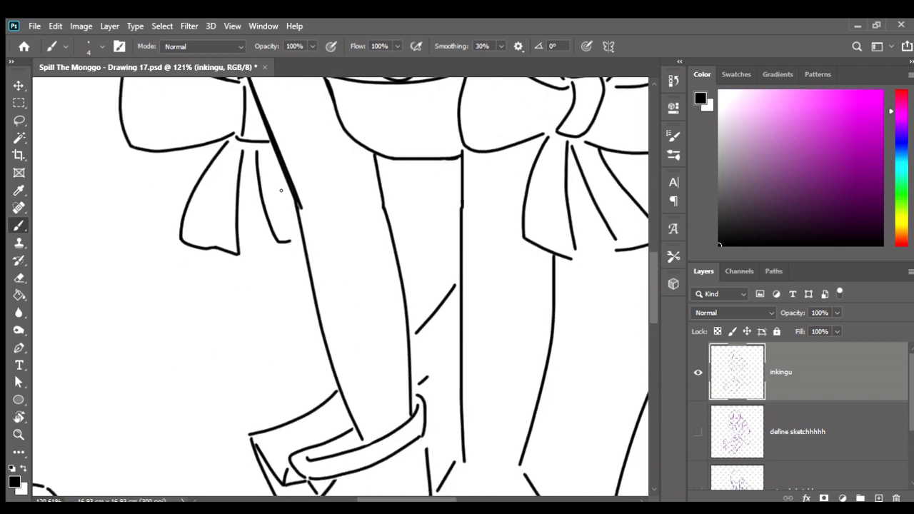
pyautogui.moveTo(303, 248); pyautogui.dragTo(364, 440)
pyautogui.scroll(-5, 493, 336)
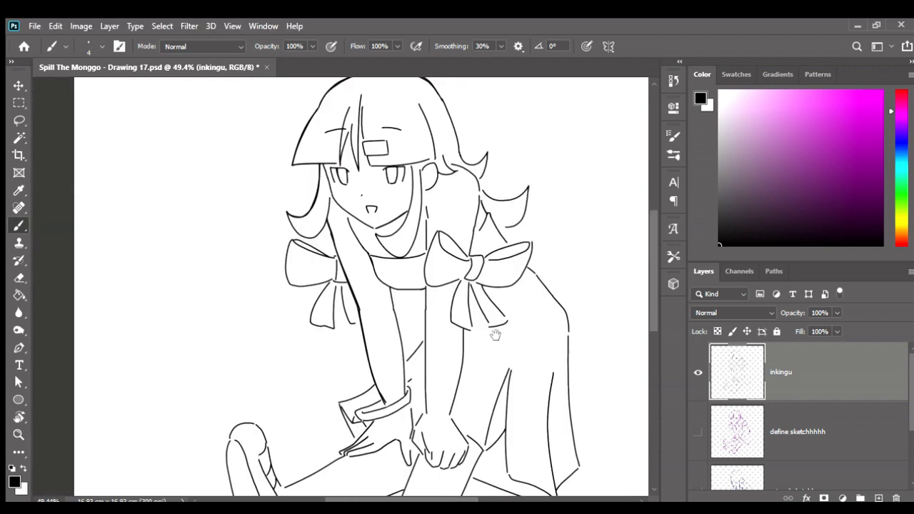
pyautogui.scroll(4, 449, 335)
# Replace the lower arm stroke with a thicker upper-arm line and extend the inner edge to the cuff.
pyautogui.moveTo(385, 319); pyautogui.dragTo(394, 242)
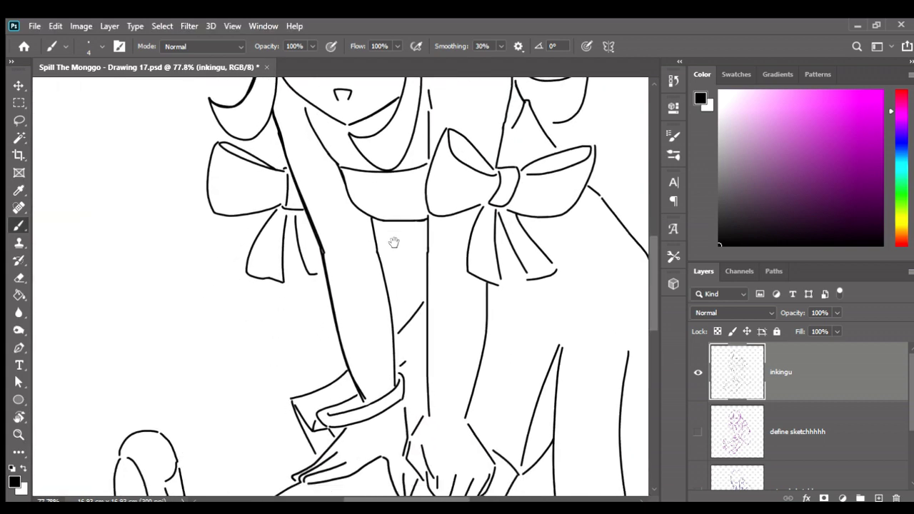
pyautogui.scroll(1, 340, 338)
pyautogui.scroll(1, 328, 294)
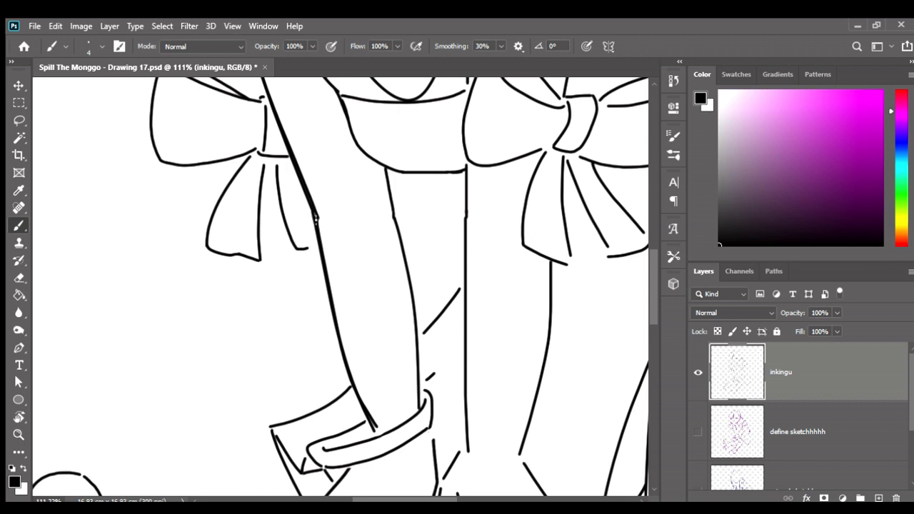
pyautogui.hotkey('ctrl', 'z')
pyautogui.moveTo(318, 218); pyautogui.dragTo(356, 395)
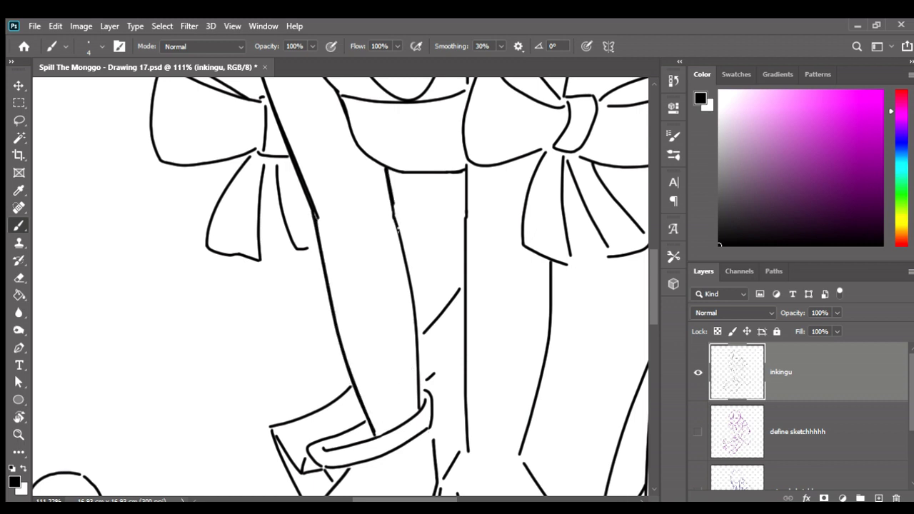
pyautogui.moveTo(411, 289); pyautogui.dragTo(417, 350)
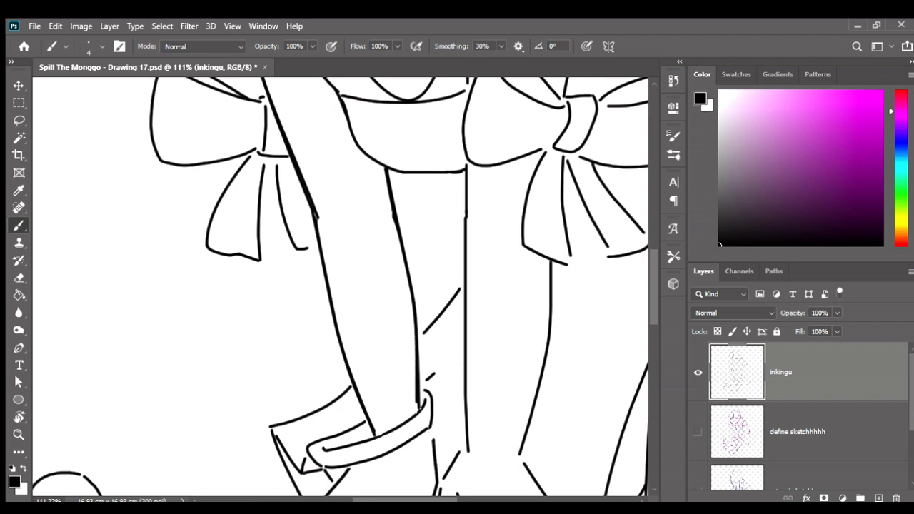
pyautogui.scroll(-2, 494, 219)
pyautogui.scroll(3, 494, 218)
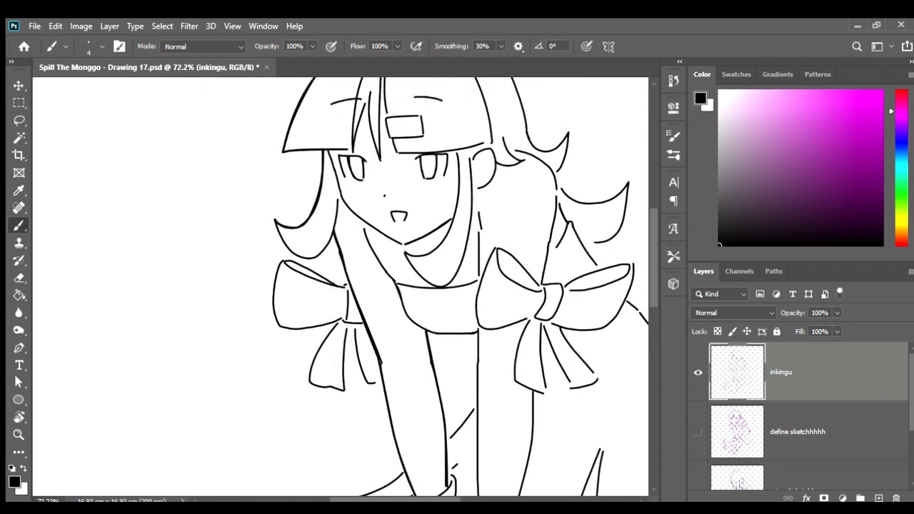
pyautogui.scroll(2, 358, 292)
pyautogui.moveTo(361, 268); pyautogui.dragTo(365, 246)
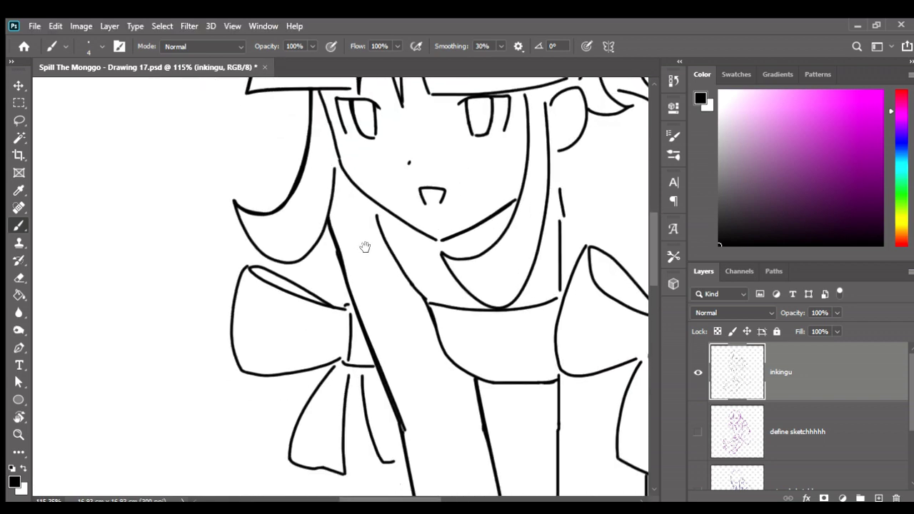